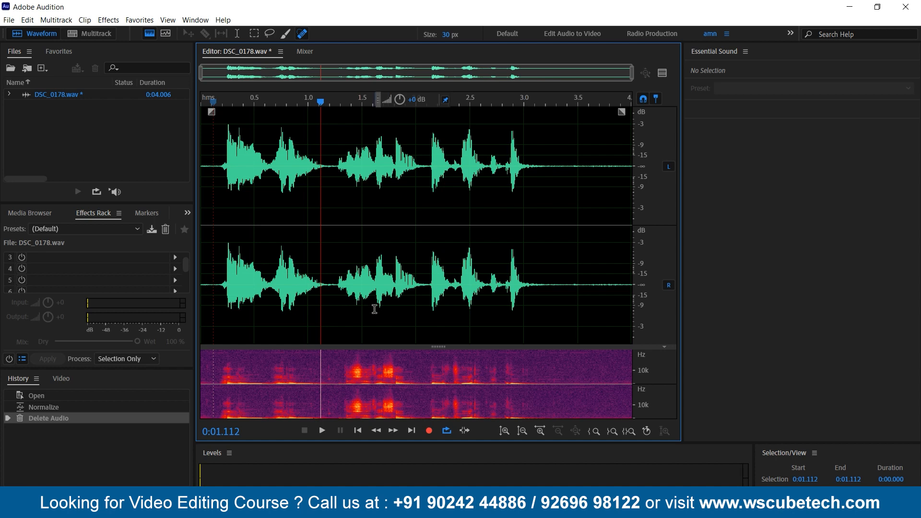
# Play the voice recording from about 0.09 s through to the quiet tail to review how it sounds
pyautogui.click(211, 174)
pyautogui.press('space')
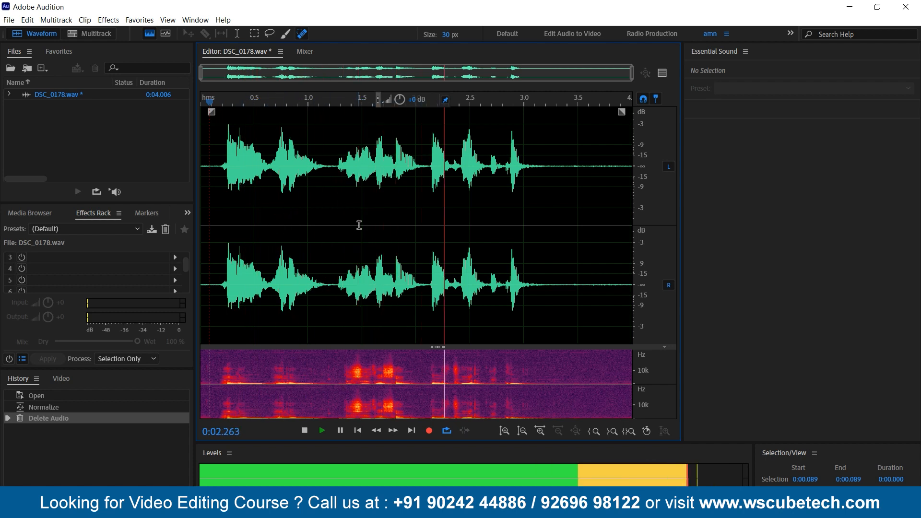
pyautogui.press('space')
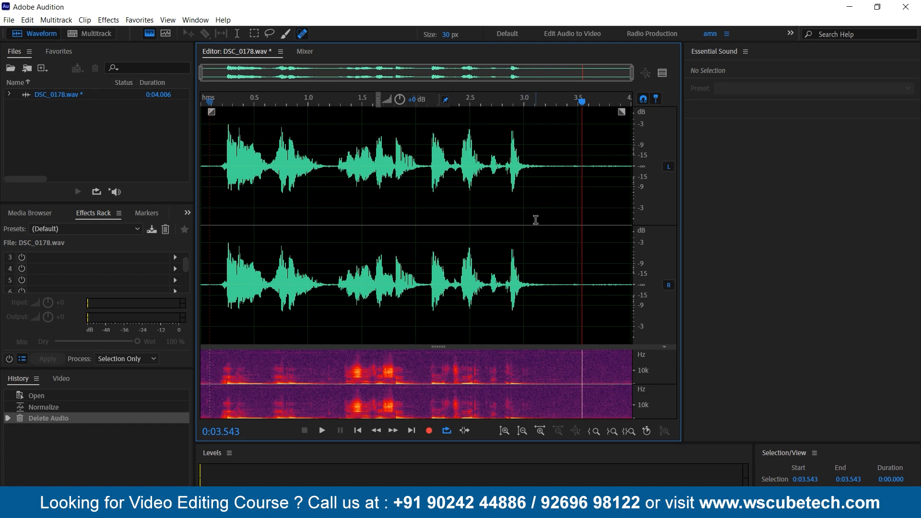
# Select the quiet stretch after the last word, about 3.05 s to 3.64 s, and play it to examine the background sound
pyautogui.moveTo(528, 214); pyautogui.dragTo(559, 218)
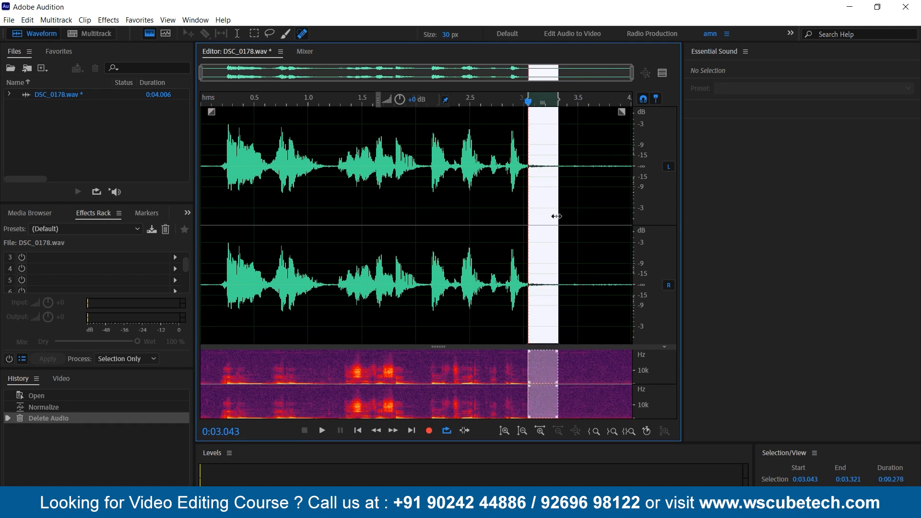
pyautogui.press('space')
pyautogui.click(527, 203)
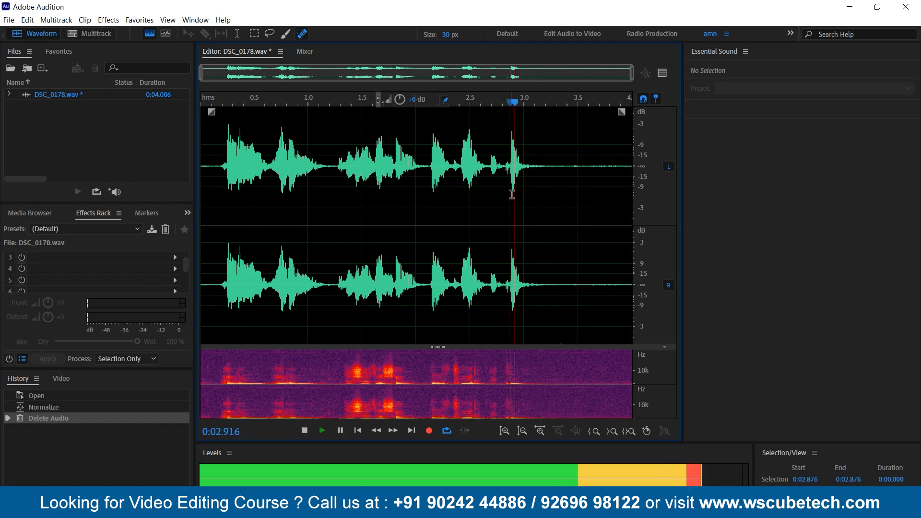
pyautogui.moveTo(524, 202); pyautogui.dragTo(556, 211)
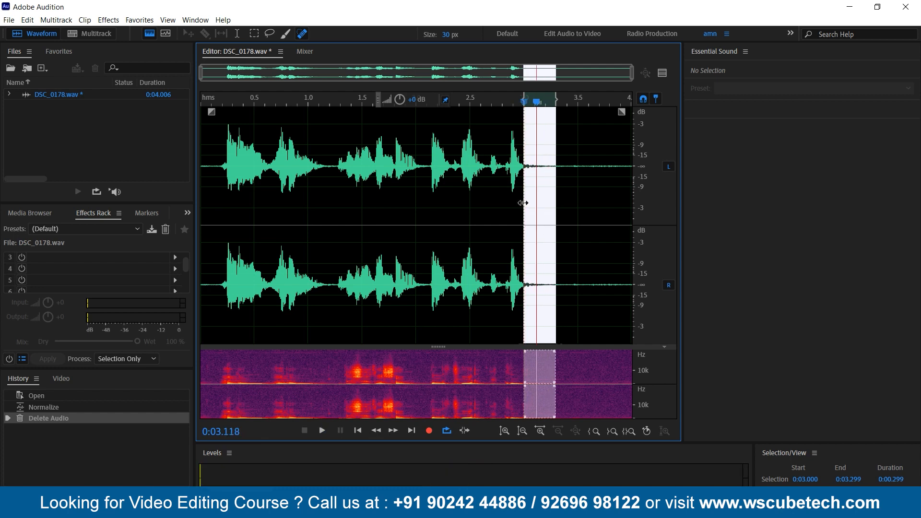
pyautogui.click(493, 193)
pyautogui.moveTo(499, 193); pyautogui.dragTo(592, 204)
pyautogui.press('space')
pyautogui.press('space')
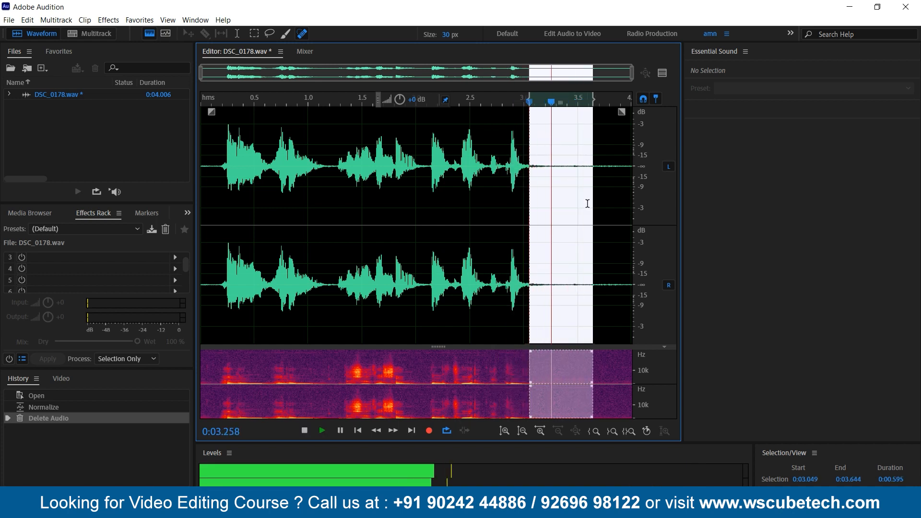
pyautogui.press('space')
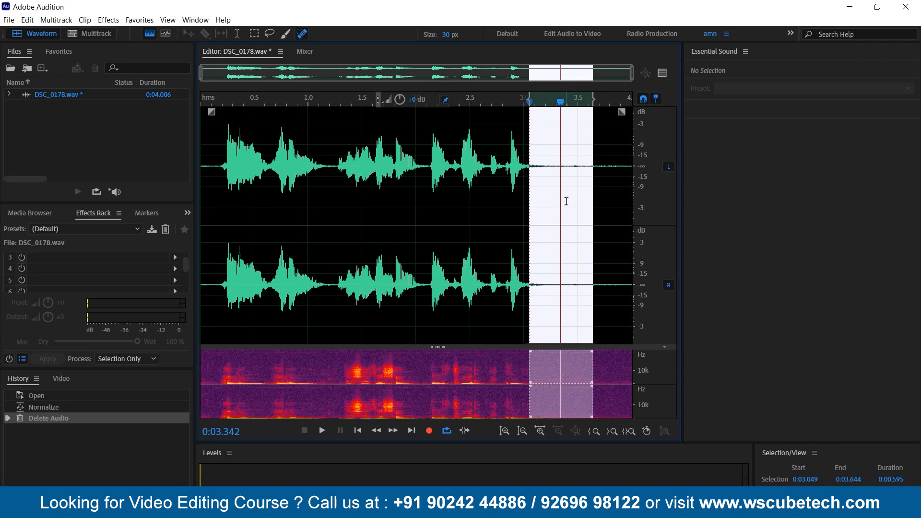
# Place the playhead at about 0.089 s and open the Parametric Equalizer effect with the (Default) preset
pyautogui.click(295, 179)
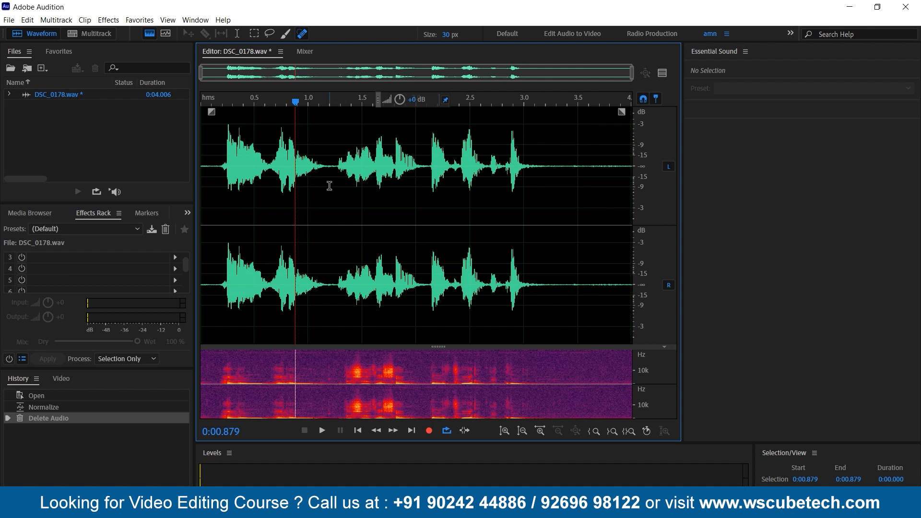
pyautogui.click(223, 175)
pyautogui.click(267, 195)
pyautogui.click(209, 175)
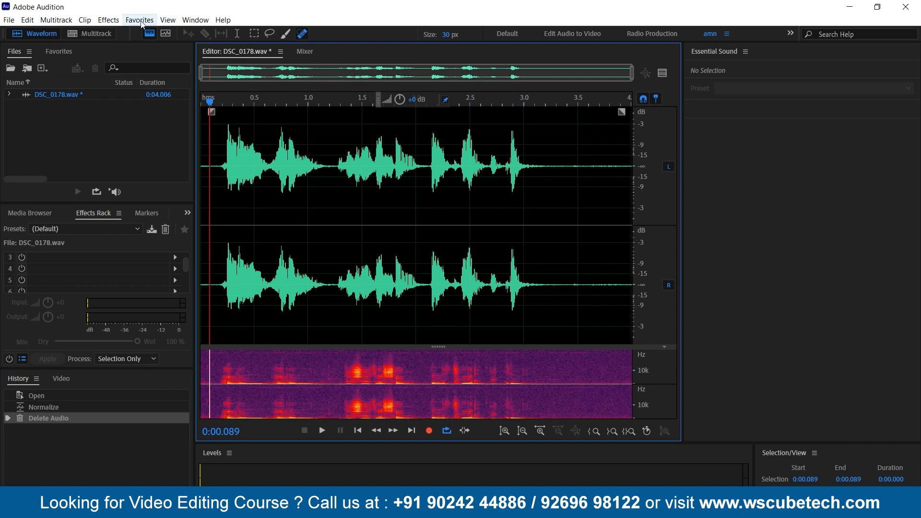
pyautogui.click(108, 21)
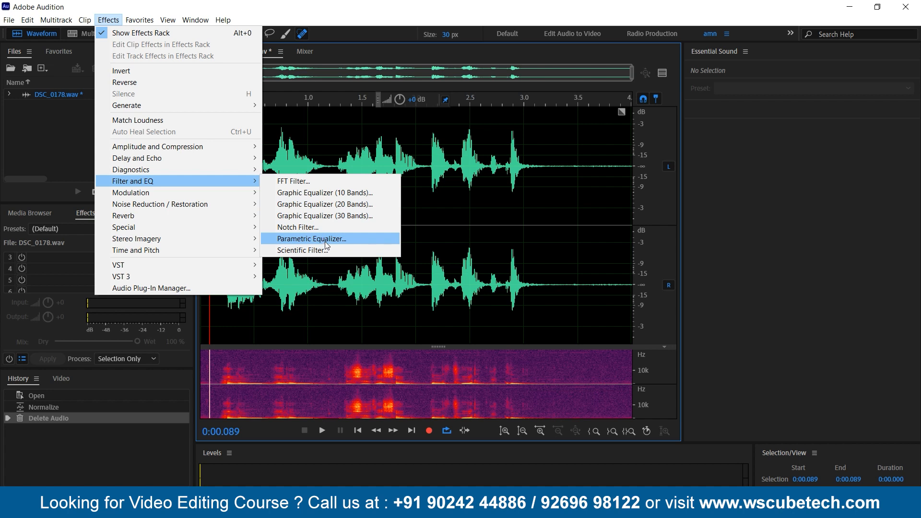
pyautogui.click(312, 239)
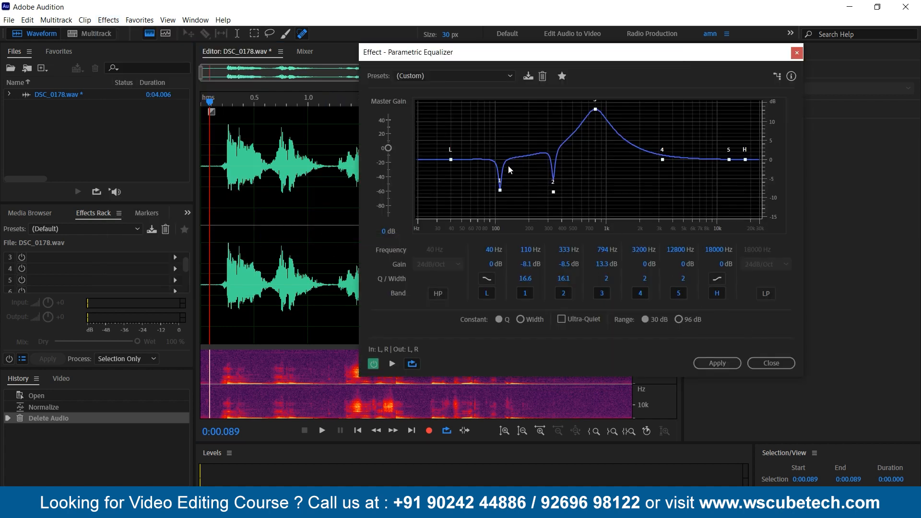
pyautogui.click(441, 77)
pyautogui.click(422, 89)
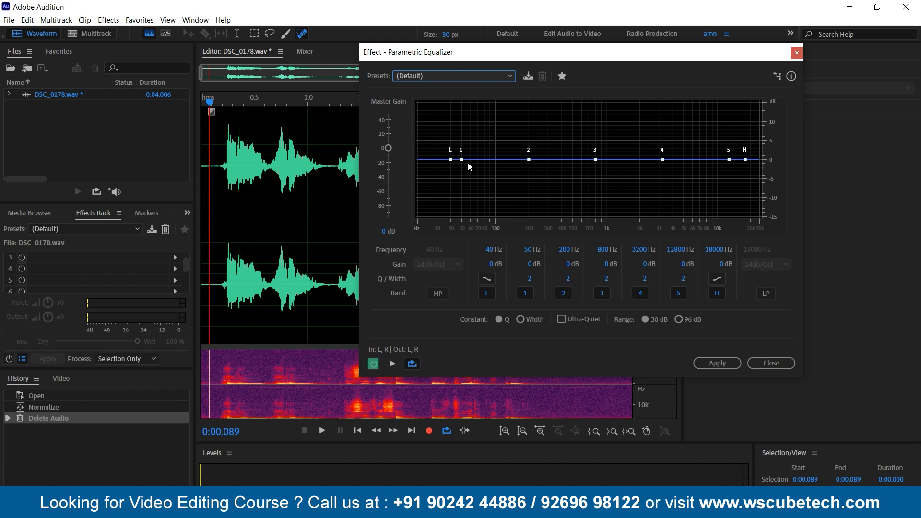
# Raise equalizer band 1 to about 81 Hz with 14.4 dB gain and narrow its Q to 16
pyautogui.moveTo(462, 159); pyautogui.dragTo(482, 132)
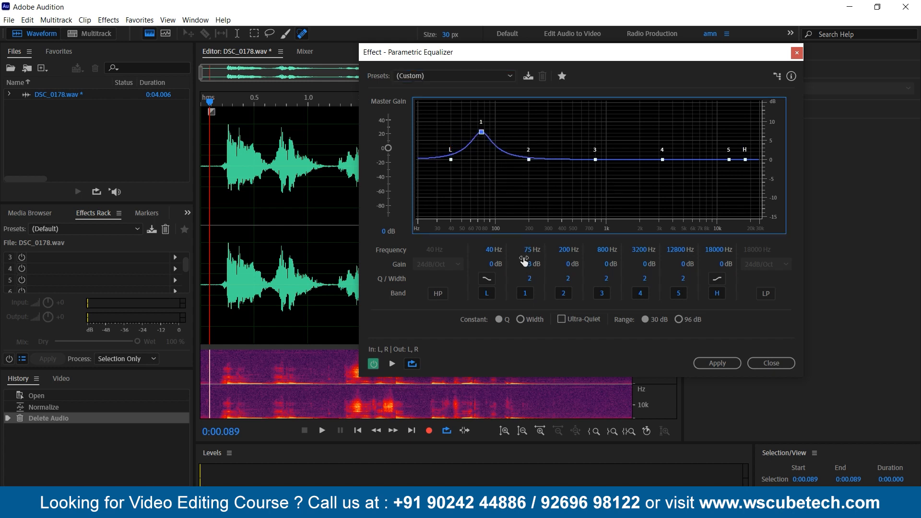
pyautogui.moveTo(482, 131)
pyautogui.mouseDown()
pyautogui.moveTo(483, 186)
pyautogui.moveTo(514, 132)
pyautogui.moveTo(476, 133)
pyautogui.mouseUp()
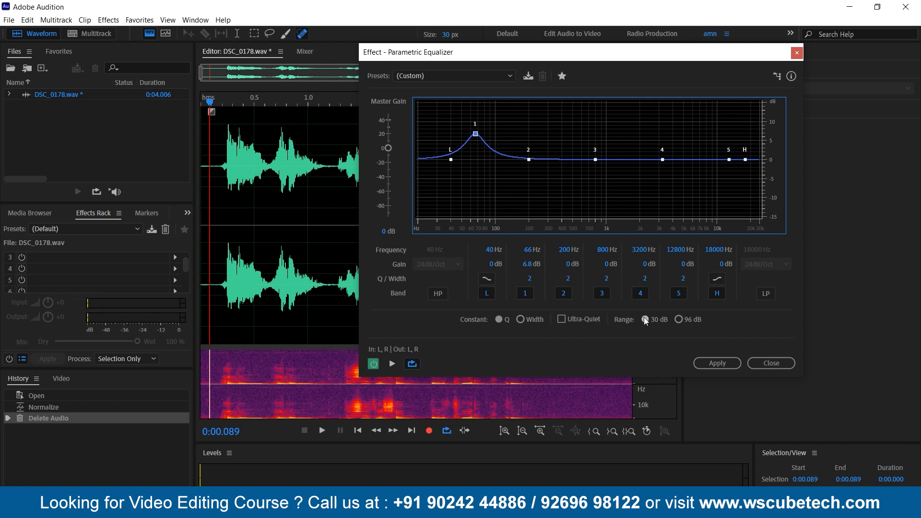
pyautogui.moveTo(475, 134); pyautogui.dragTo(485, 105)
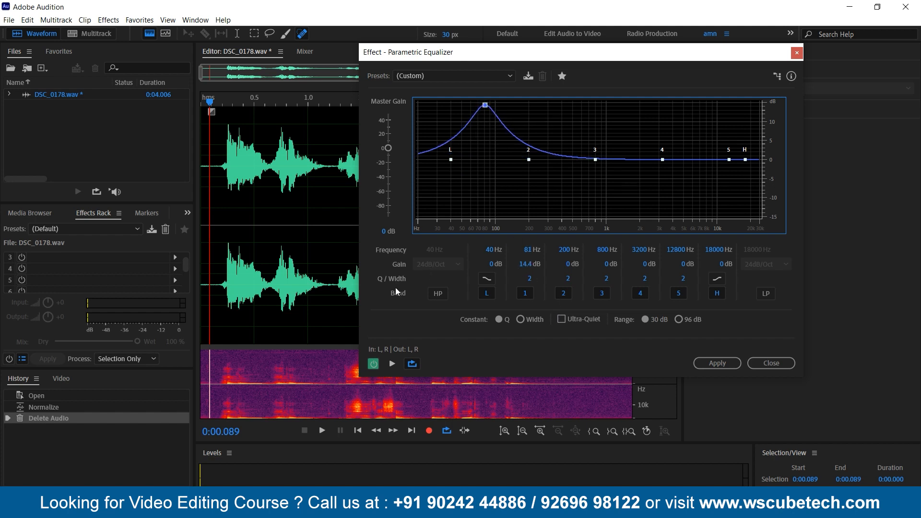
pyautogui.moveTo(529, 278); pyautogui.dragTo(615, 279)
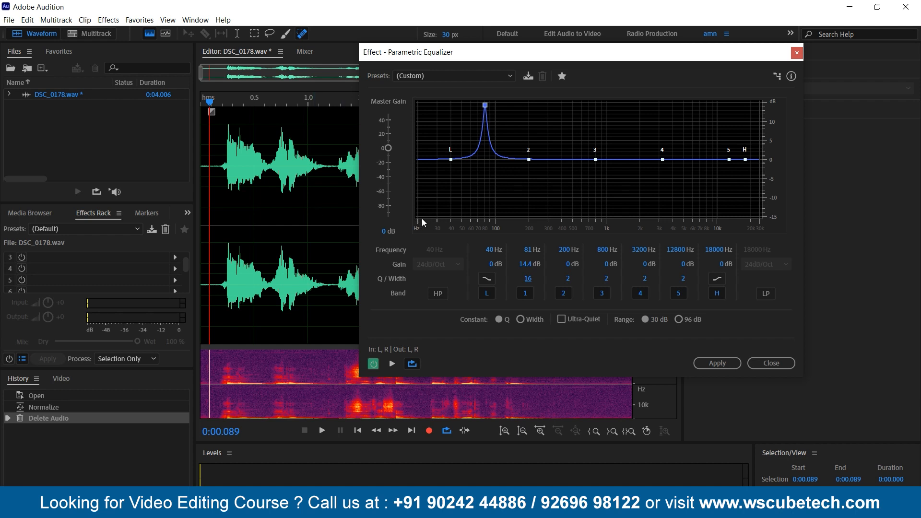
# Sweep band 1's narrow peak through the low frequencies during playback and place it at 111 Hz with 15 dB gain
pyautogui.click(215, 184)
pyautogui.press('space')
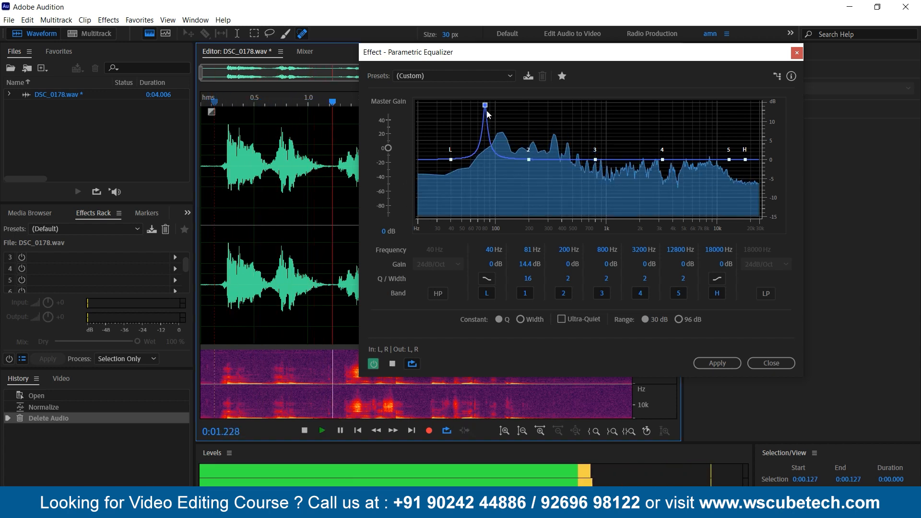
pyautogui.moveTo(488, 106); pyautogui.dragTo(508, 105)
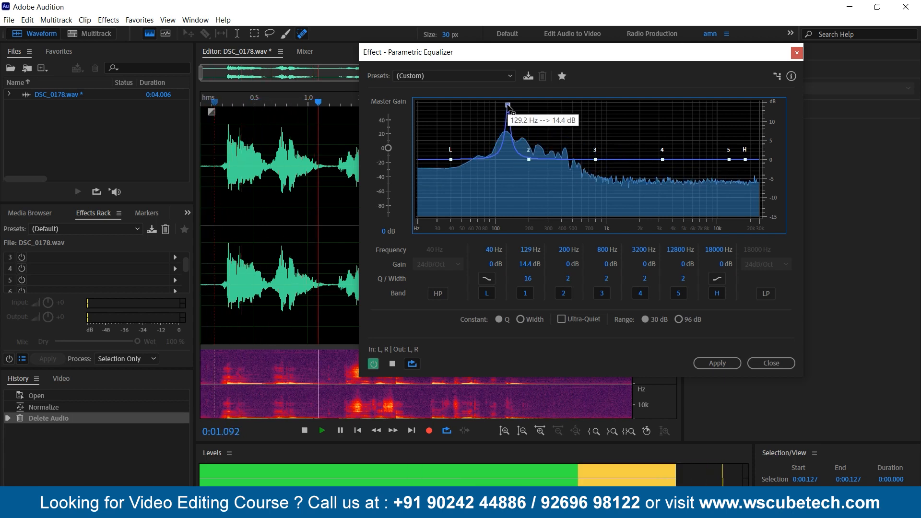
pyautogui.press('space')
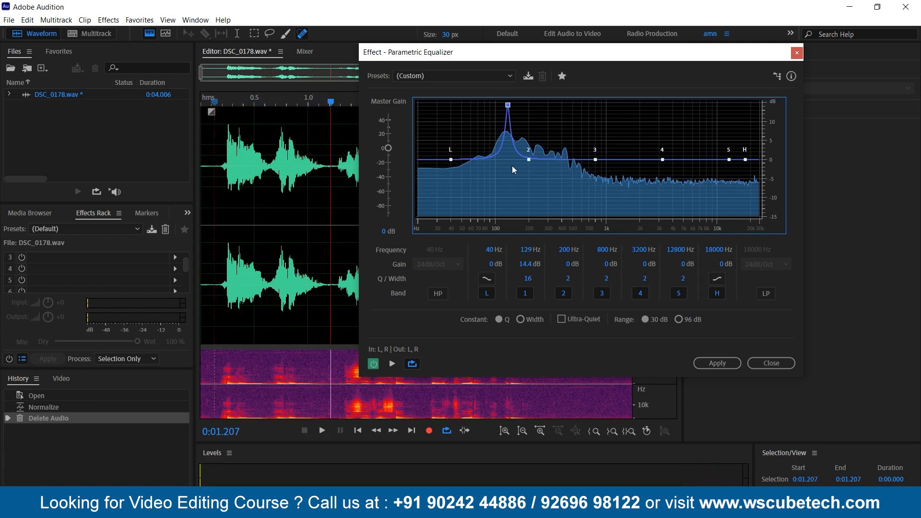
pyautogui.moveTo(507, 105); pyautogui.dragTo(510, 103)
pyautogui.moveTo(509, 103)
pyautogui.mouseDown()
pyautogui.moveTo(485, 103)
pyautogui.moveTo(505, 103)
pyautogui.mouseUp()
pyautogui.moveTo(507, 99); pyautogui.dragTo(504, 104)
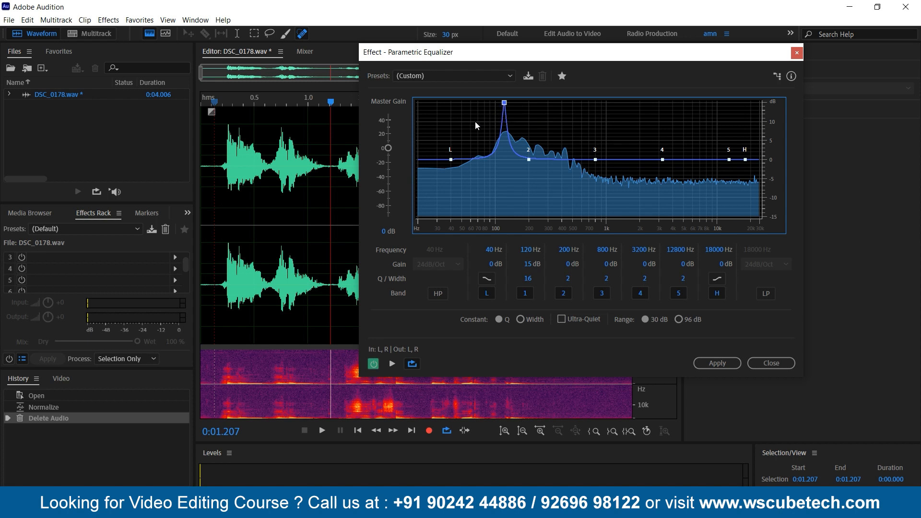
pyautogui.press('space')
pyautogui.moveTo(505, 102); pyautogui.dragTo(502, 103)
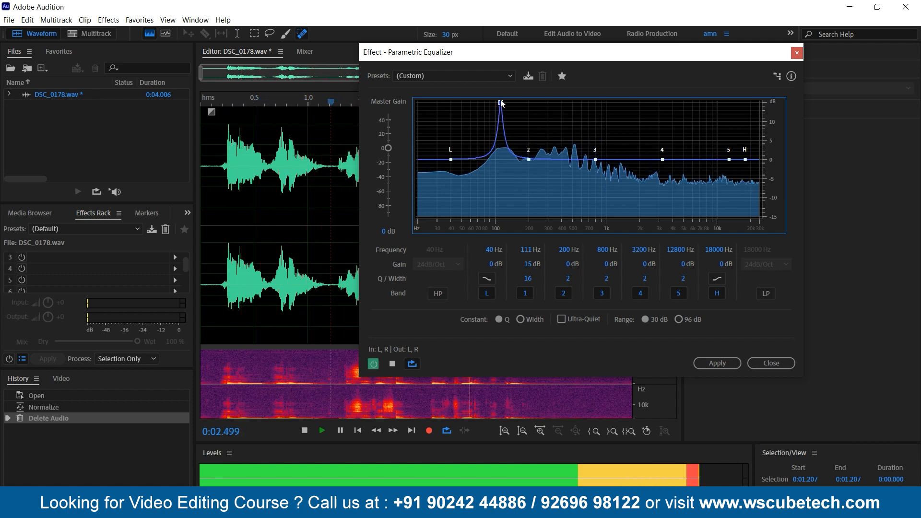
pyautogui.press('space')
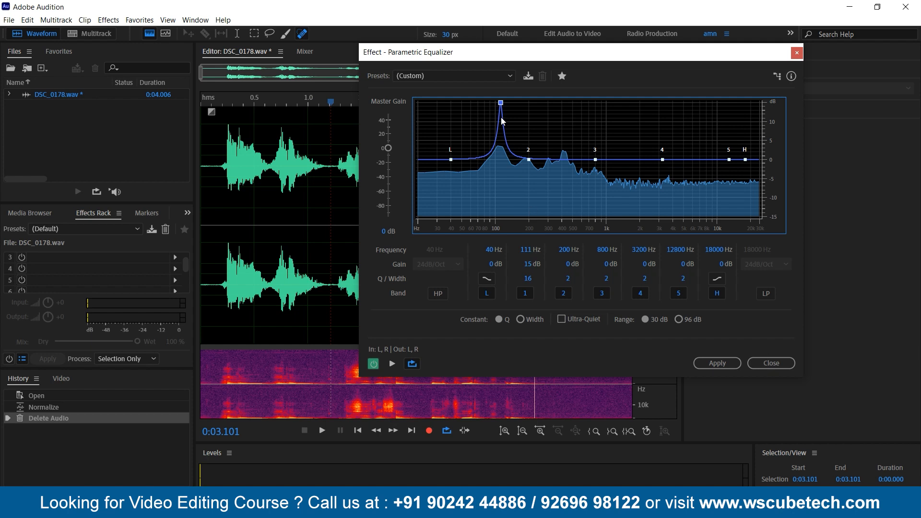
# Cut band 1's gain to -7.6 dB and play the audio to check the result
pyautogui.moveTo(504, 109)
pyautogui.moveTo(531, 270); pyautogui.dragTo(404, 276)
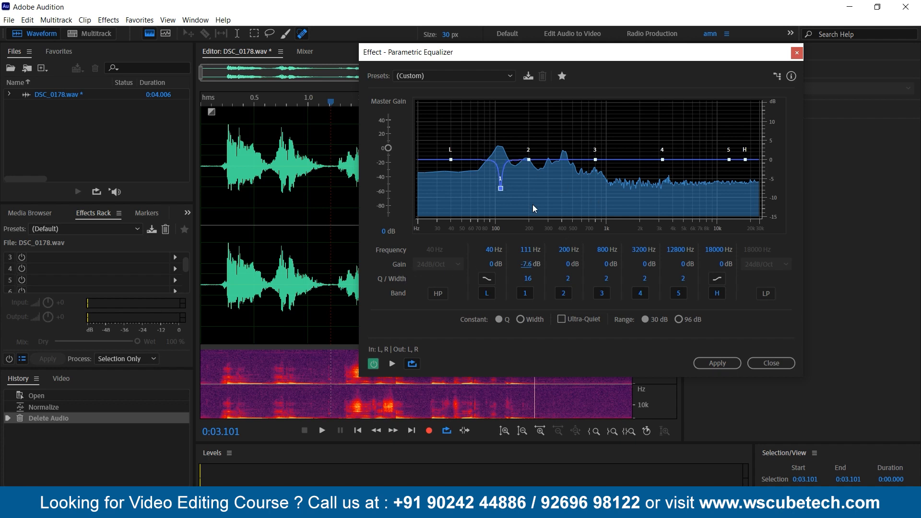
pyautogui.press('space')
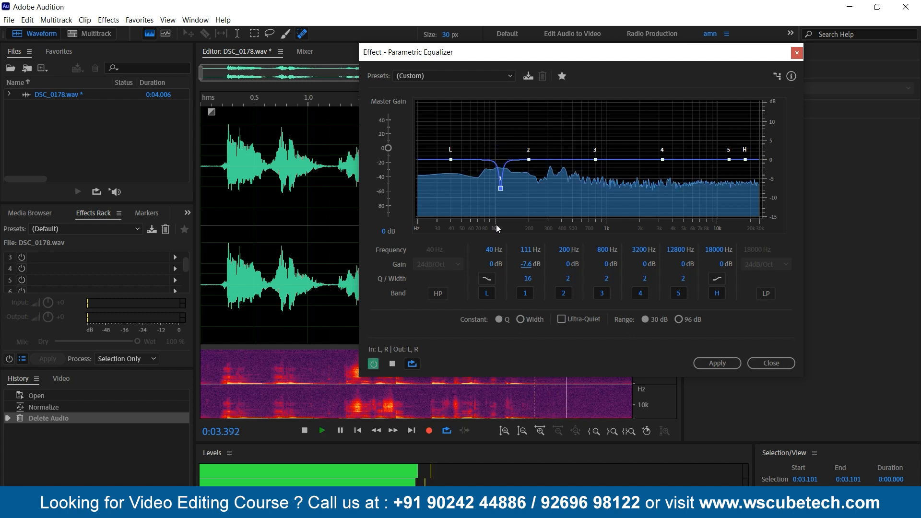
pyautogui.press('space')
pyautogui.press('space')
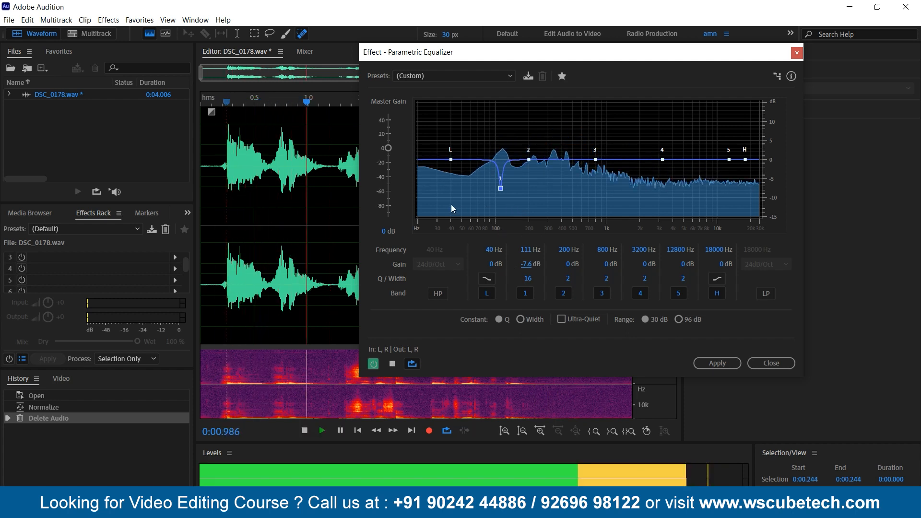
pyautogui.press('space')
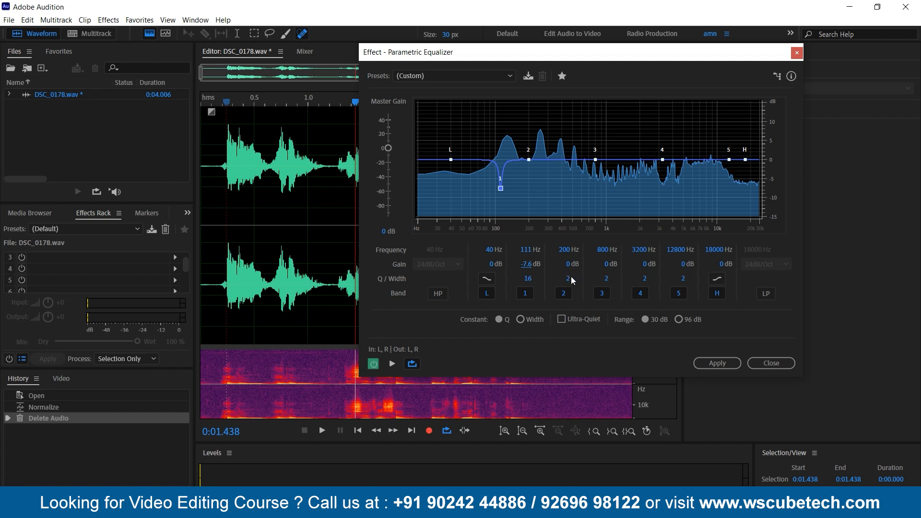
# Set band 2's Q to 16
pyautogui.moveTo(567, 283); pyautogui.dragTo(663, 285)
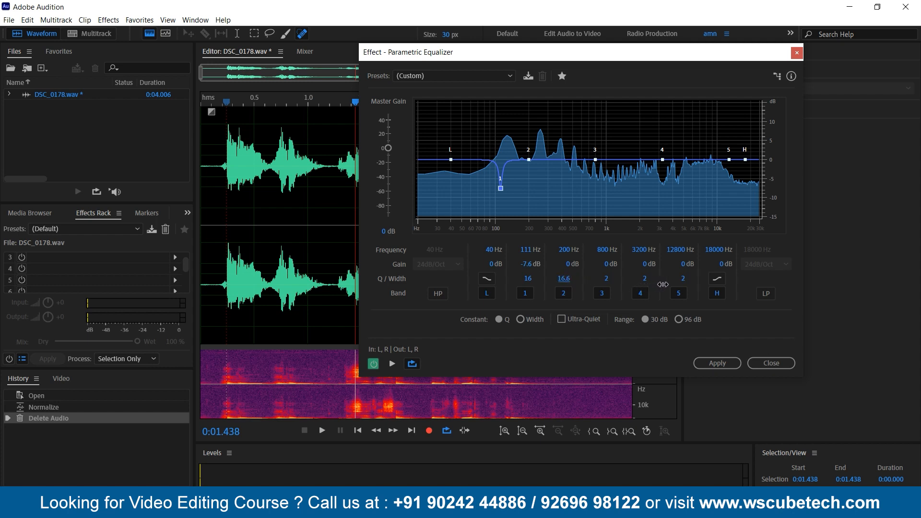
pyautogui.click(566, 279)
pyautogui.write('16')
pyautogui.press('Return')
# Sweep band 2 to 372 Hz with a 15 dB boost during playback, and cut its gain to -7.9 dB
pyautogui.moveTo(527, 161); pyautogui.dragTo(560, 99)
pyautogui.press('space')
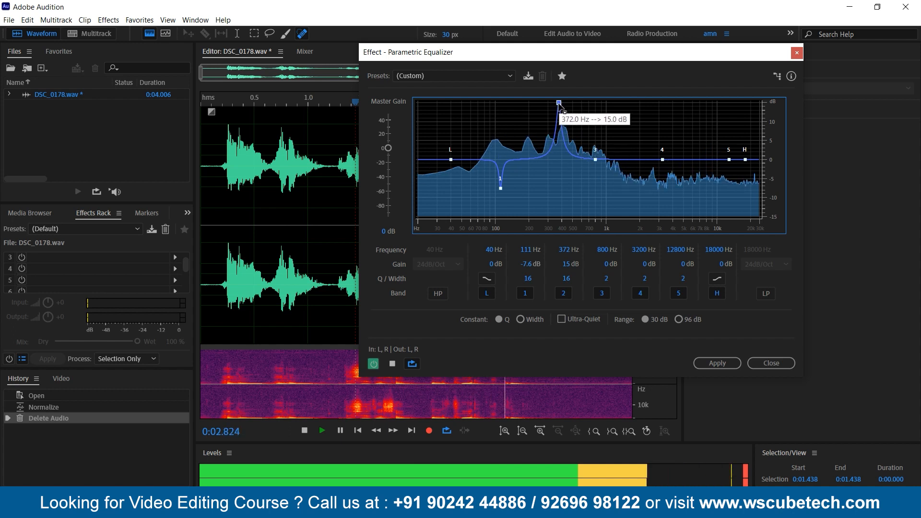
pyautogui.press('space')
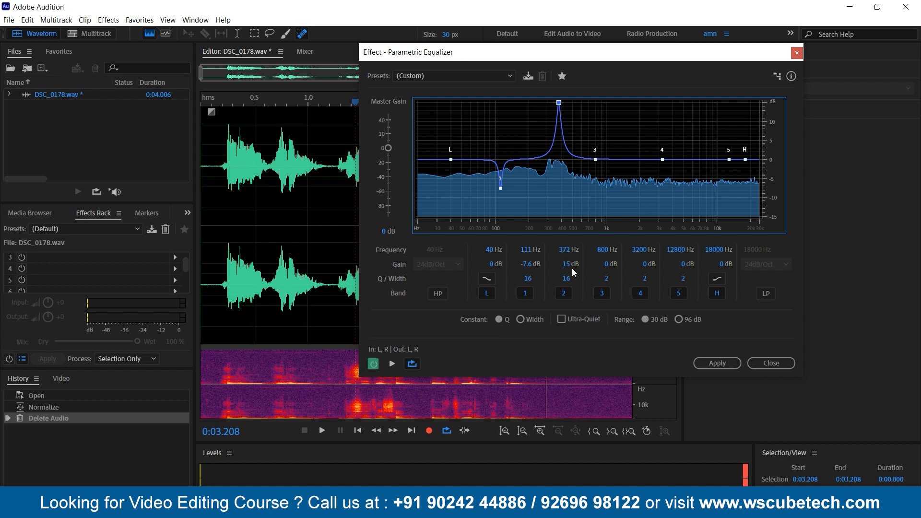
pyautogui.moveTo(571, 263); pyautogui.dragTo(444, 279)
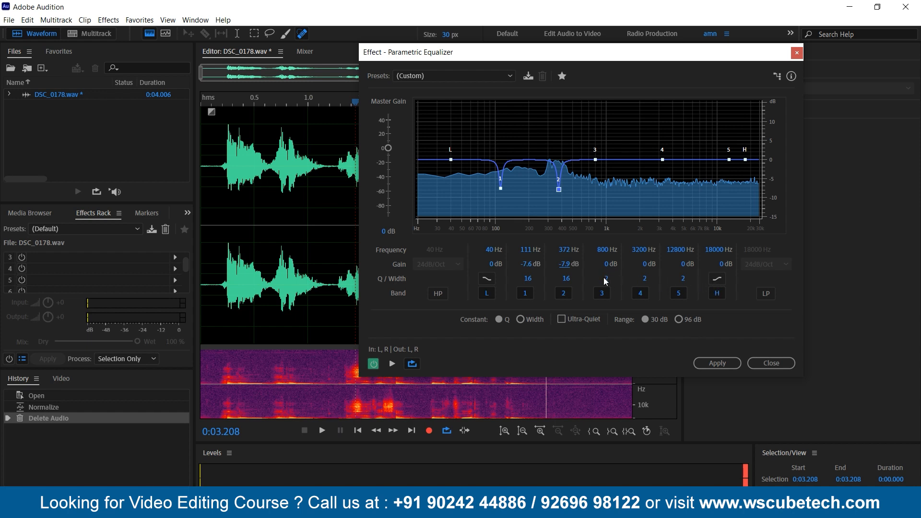
# Set band 3's Q to 16 and sweep its peak to 1111 Hz at 15 dB during playback
pyautogui.write('16')
pyautogui.press('Return')
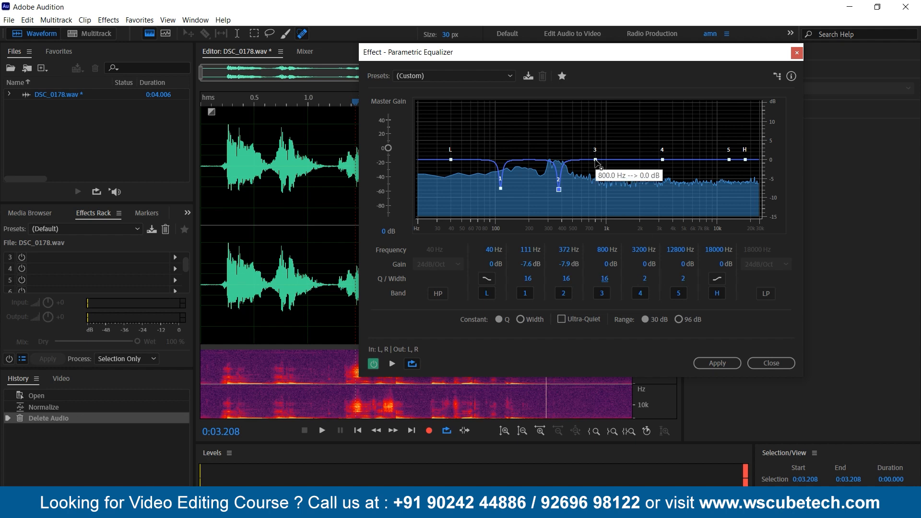
pyautogui.press('space')
pyautogui.moveTo(597, 160); pyautogui.dragTo(613, 102)
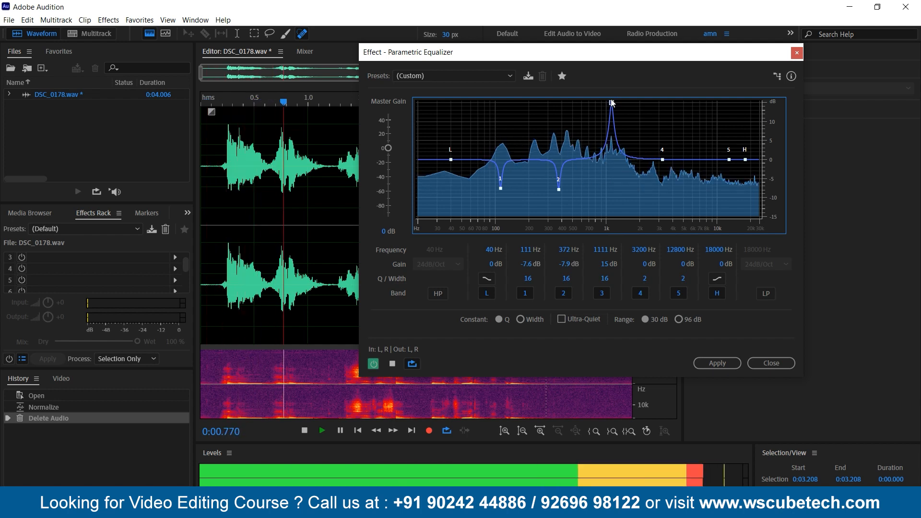
pyautogui.press('space')
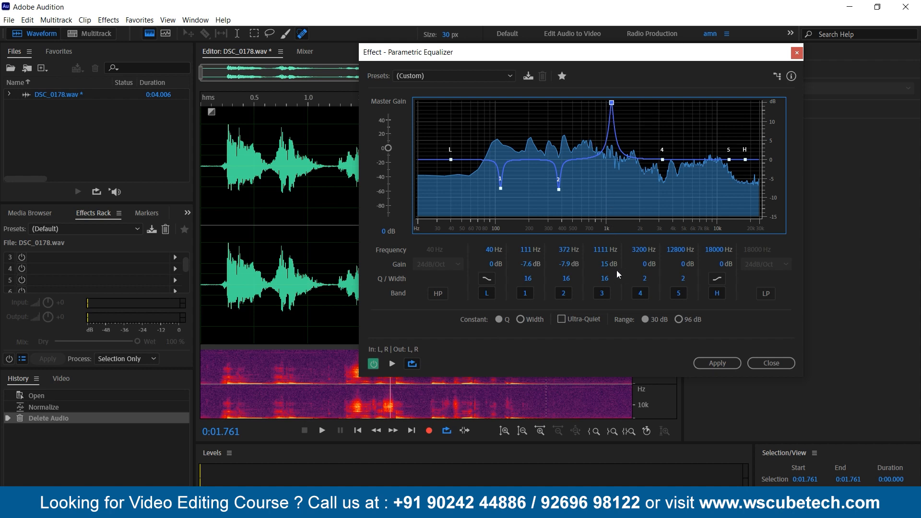
# Cut band 3's gain to -6.5 dB and lower band 4 to about -0.2 dB at 3199 Hz
pyautogui.moveTo(612, 265); pyautogui.dragTo(479, 268)
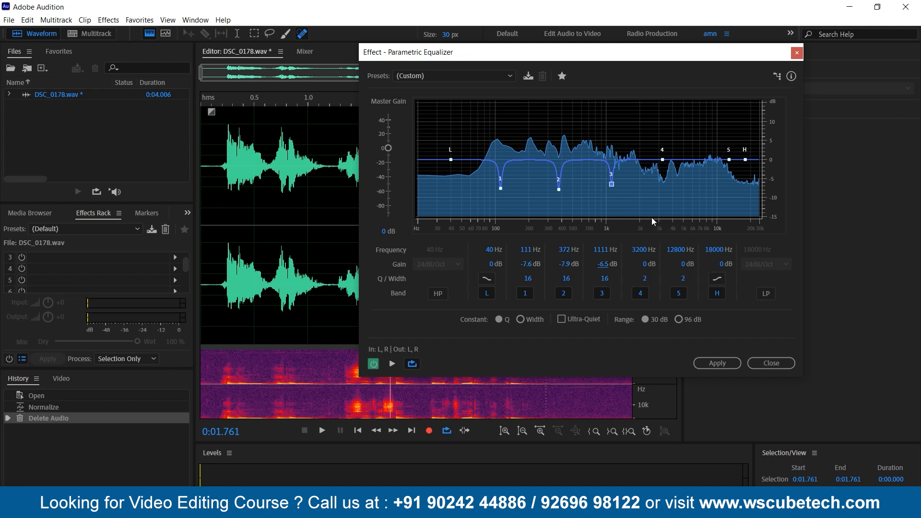
pyautogui.moveTo(663, 163); pyautogui.dragTo(666, 178)
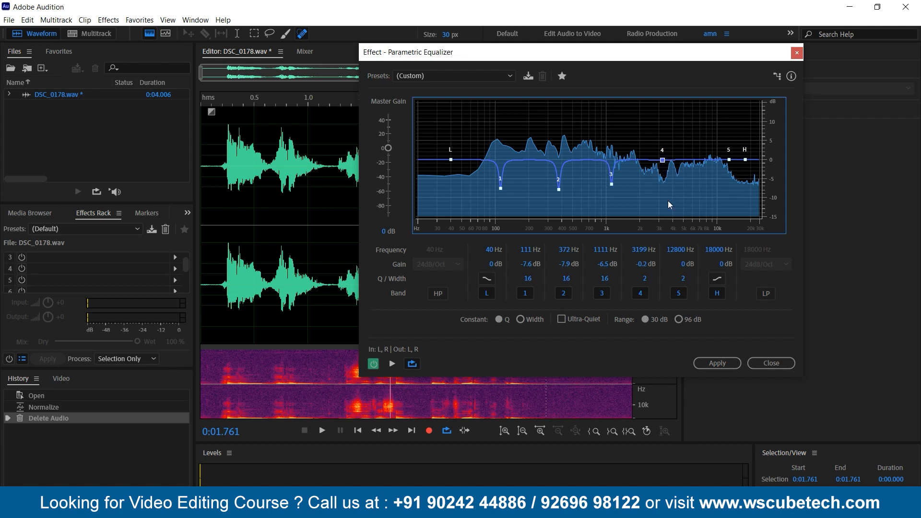
# Set band 4's Q to 16
pyautogui.click(647, 281)
pyautogui.write('16')
pyautogui.press('Return')
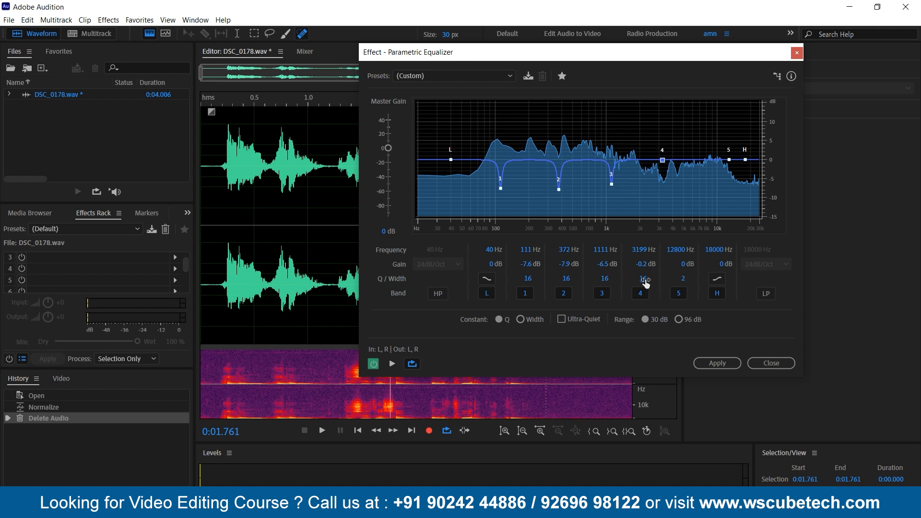
# Sweep band 4 to 3447 Hz with a 15 dB boost during playback, and cut its gain to -7.5 dB
pyautogui.press('space')
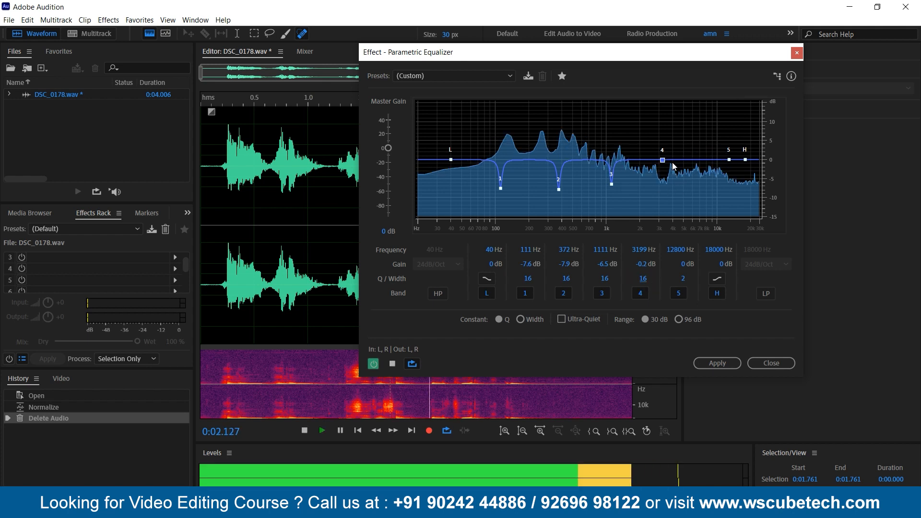
pyautogui.moveTo(662, 160); pyautogui.dragTo(666, 102)
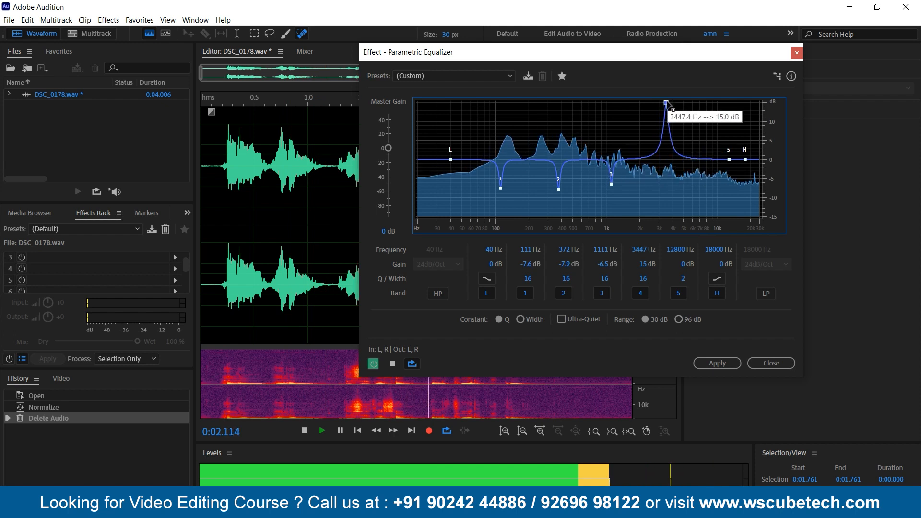
pyautogui.press('space')
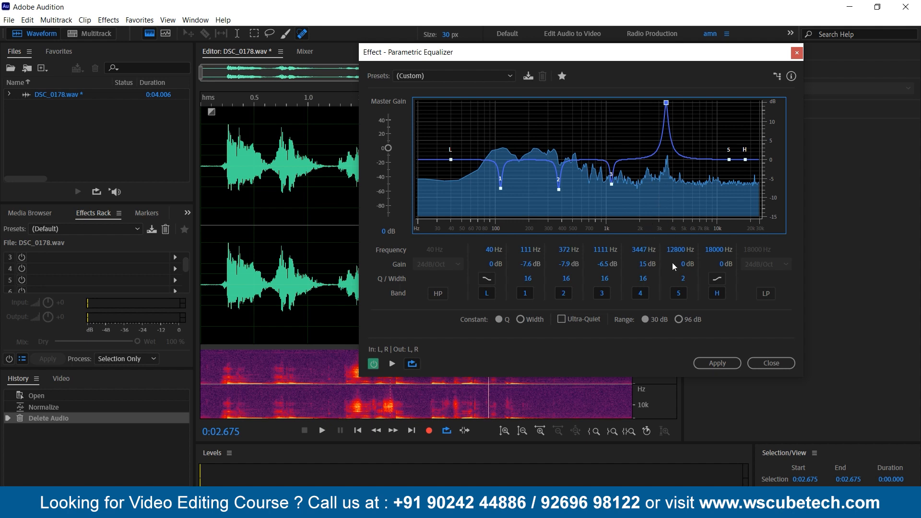
pyautogui.moveTo(644, 268); pyautogui.dragTo(524, 282)
# Set band 5's Q to 16 and sweep its peak up to 20931 Hz at 15 dB during playback
pyautogui.moveTo(730, 164)
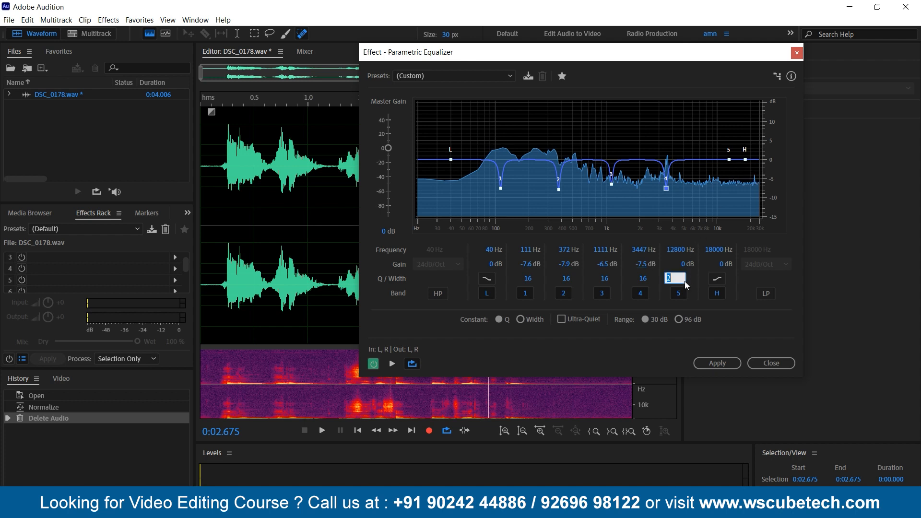
pyautogui.write('16')
pyautogui.press('Return')
pyautogui.press('space')
pyautogui.moveTo(729, 159); pyautogui.dragTo(753, 94)
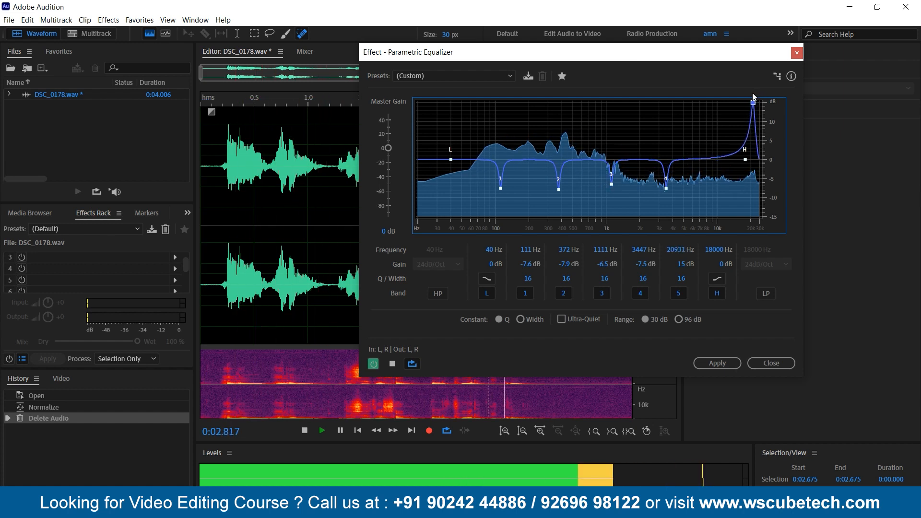
pyautogui.press('space')
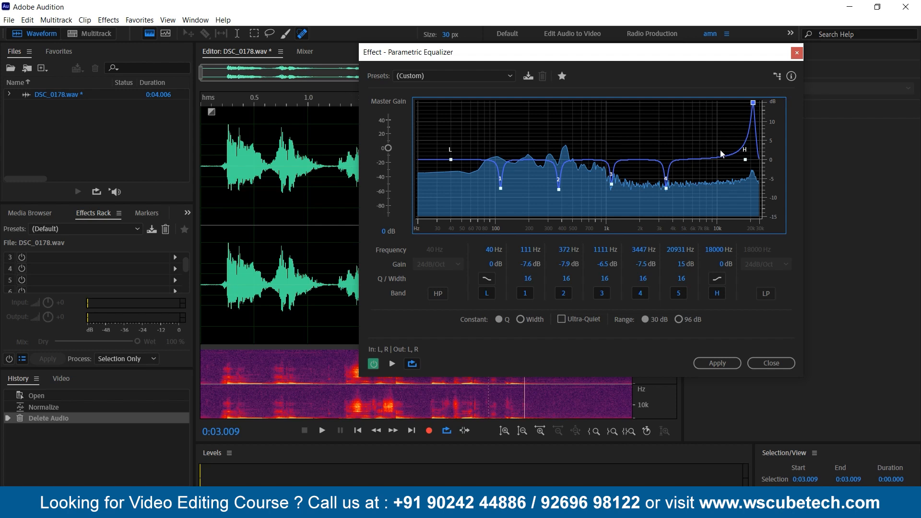
# Sweep band 5 down to 8133 Hz with a 14.2 dB boost during playback, and cut its gain to -7.4 dB
pyautogui.moveTo(668, 190)
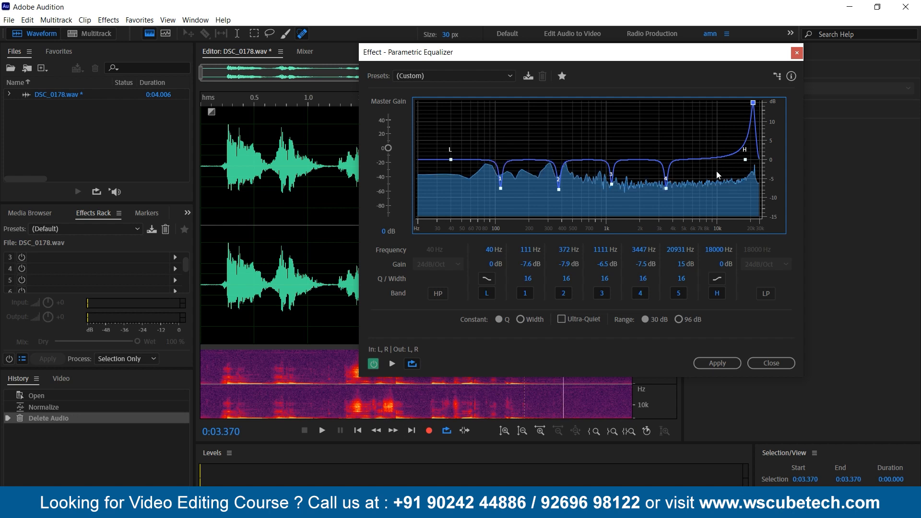
pyautogui.press('space')
pyautogui.moveTo(753, 103); pyautogui.dragTo(709, 107)
pyautogui.press('space')
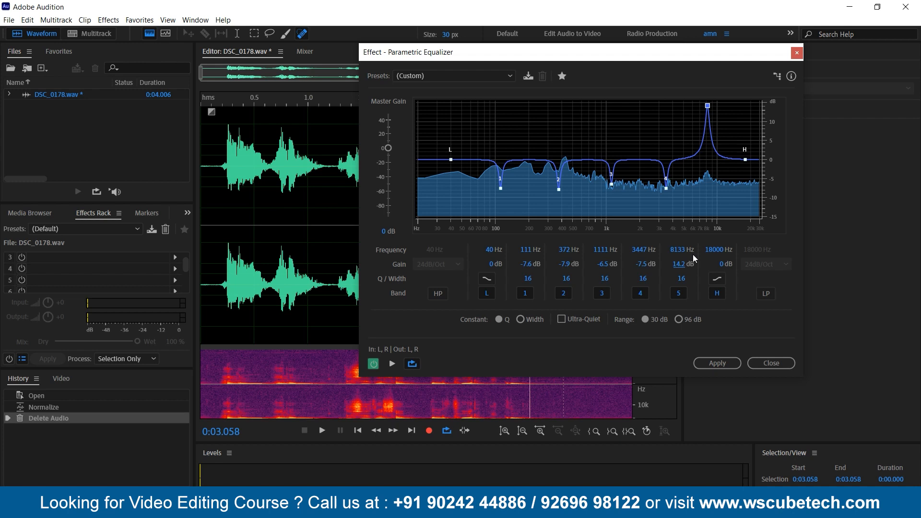
pyautogui.moveTo(707, 107)
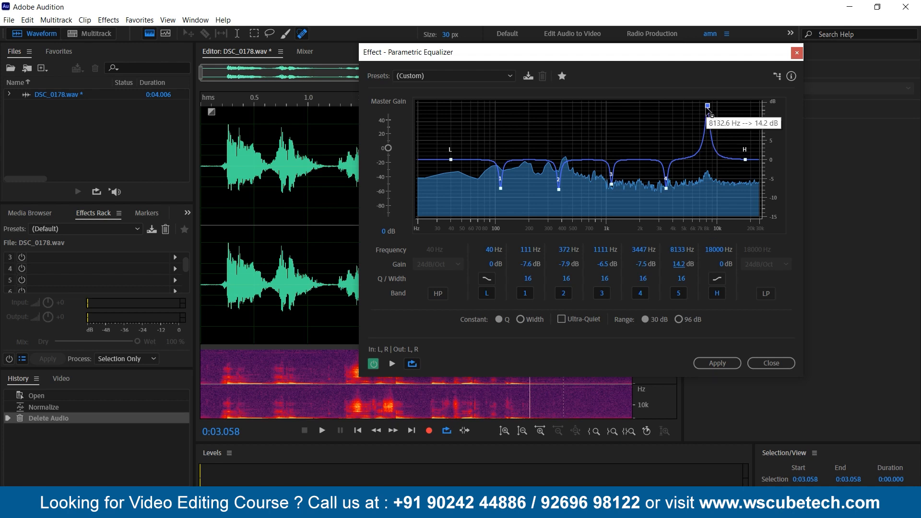
pyautogui.moveTo(681, 265); pyautogui.dragTo(558, 270)
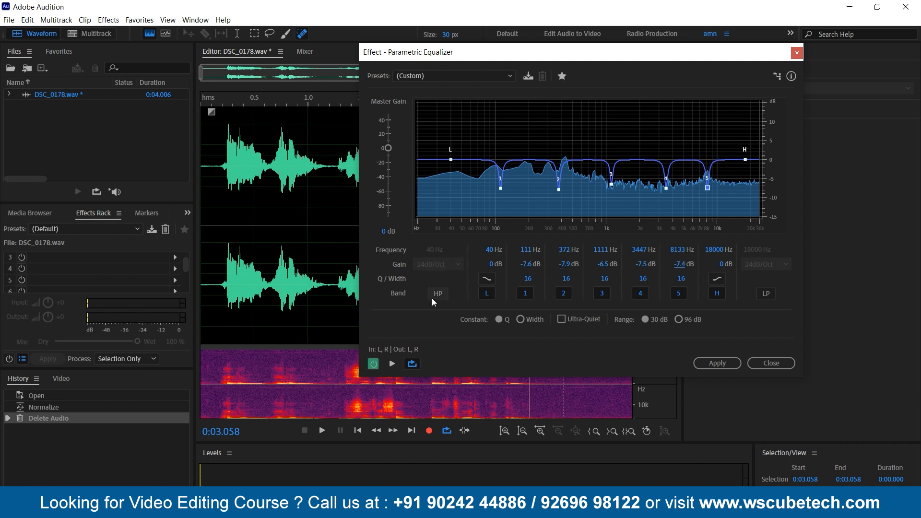
# Compare the recording with and without the equalizer by bypassing and re-enabling the effect during playback
pyautogui.press('space')
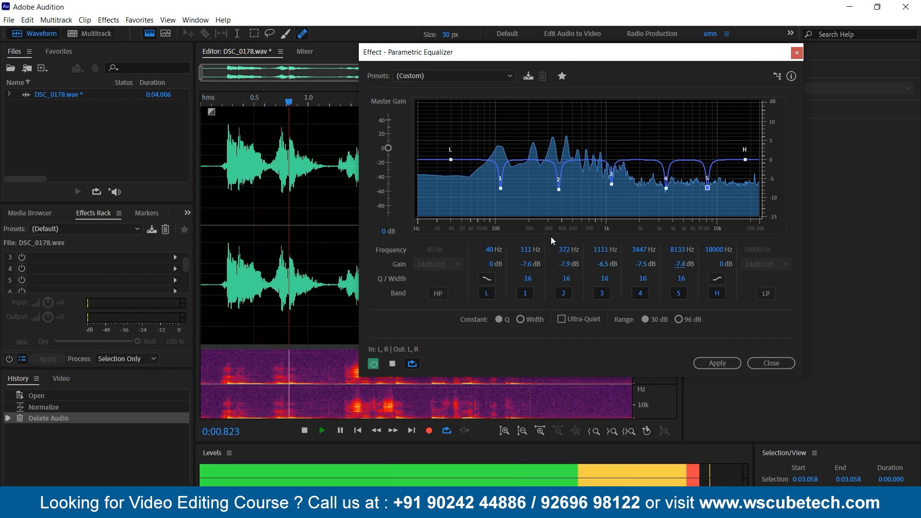
pyautogui.click(373, 364)
pyautogui.press('space')
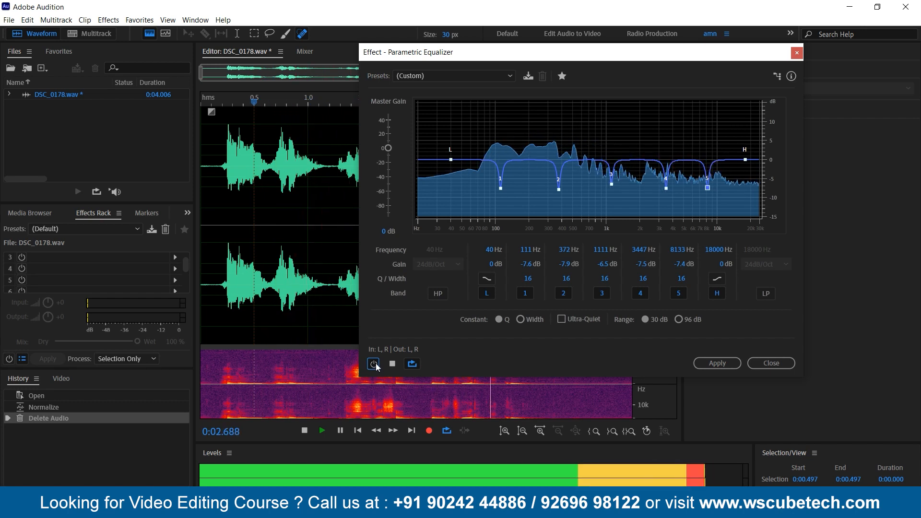
pyautogui.click(374, 364)
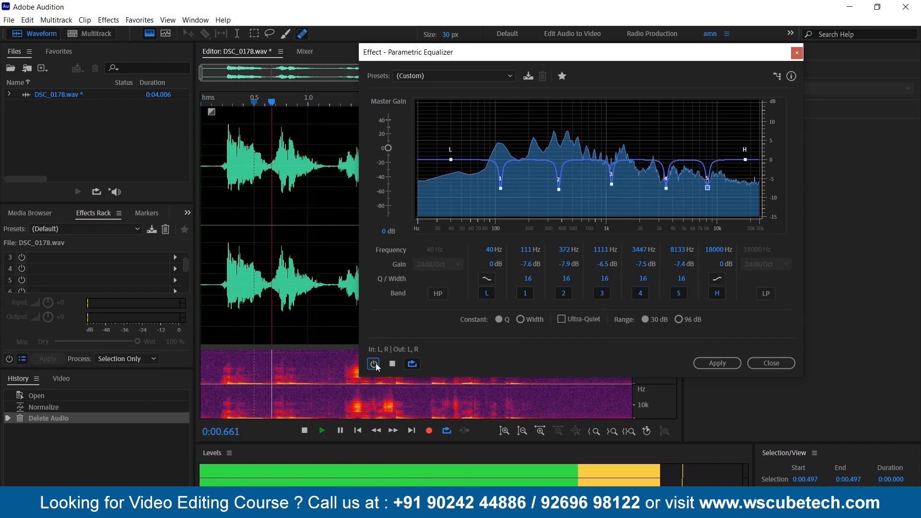
pyautogui.press('space')
pyautogui.press('space')
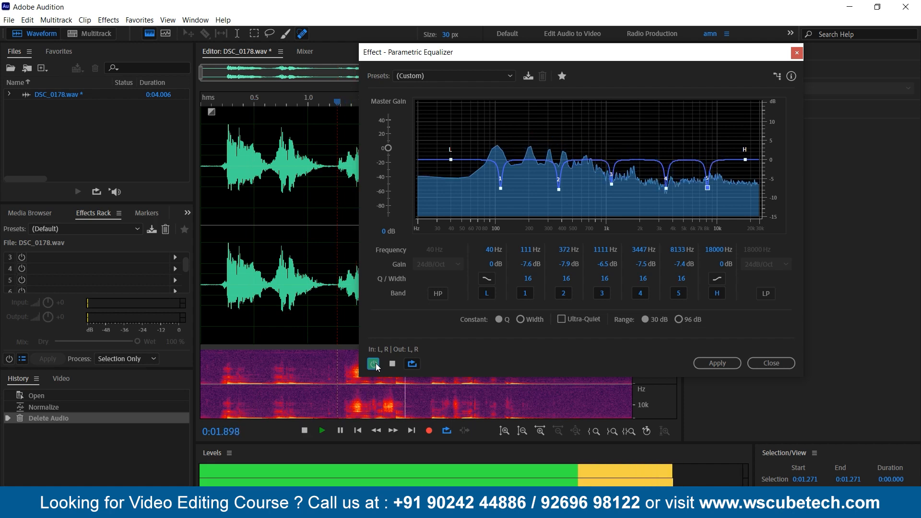
pyautogui.click(374, 363)
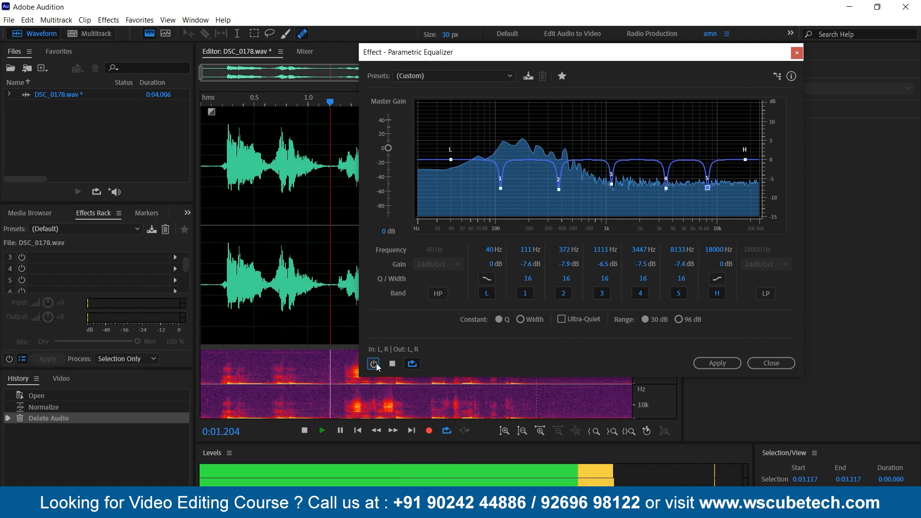
pyautogui.press('space')
pyautogui.click(377, 364)
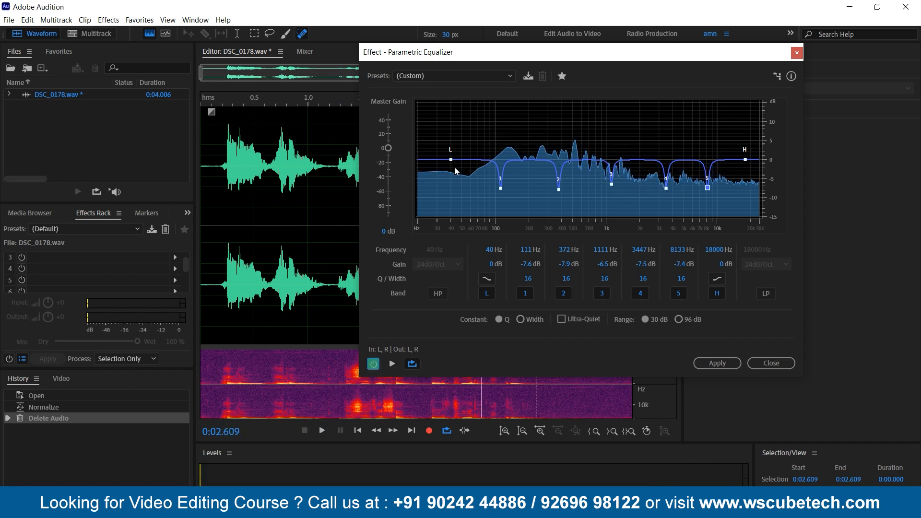
# Enable the high-pass band with its cutoff at 20 Hz and preview the recording
pyautogui.click(442, 292)
pyautogui.moveTo(451, 161); pyautogui.dragTo(415, 160)
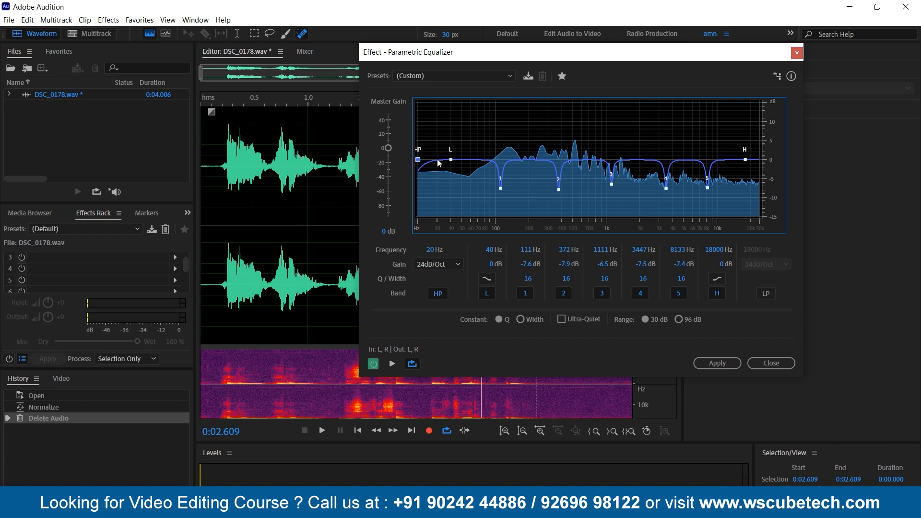
pyautogui.press('space')
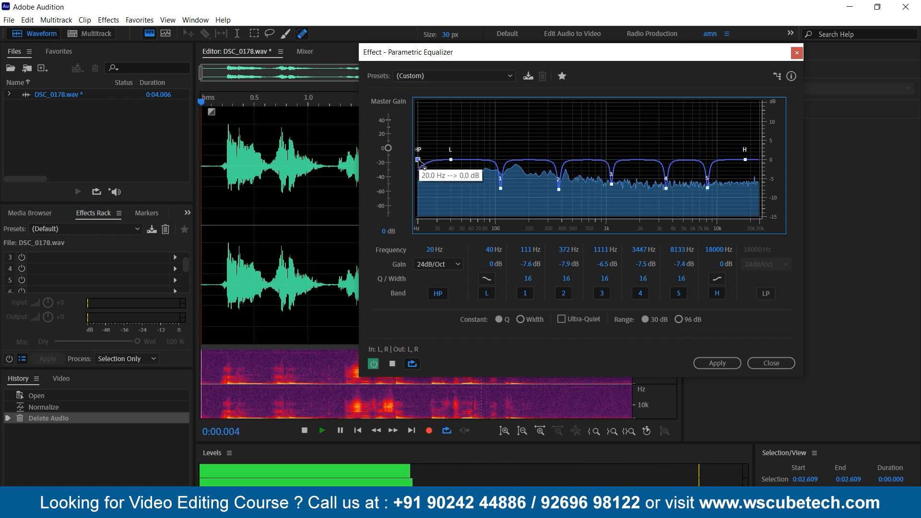
pyautogui.press('space')
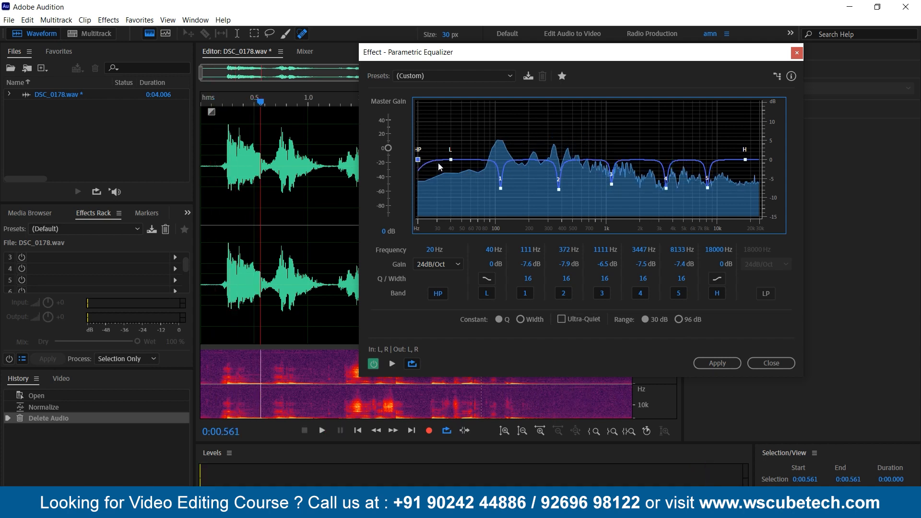
# Raise the high-pass cutoff to 126 Hz during playback, and apply the equalizer to the recording
pyautogui.click(418, 160)
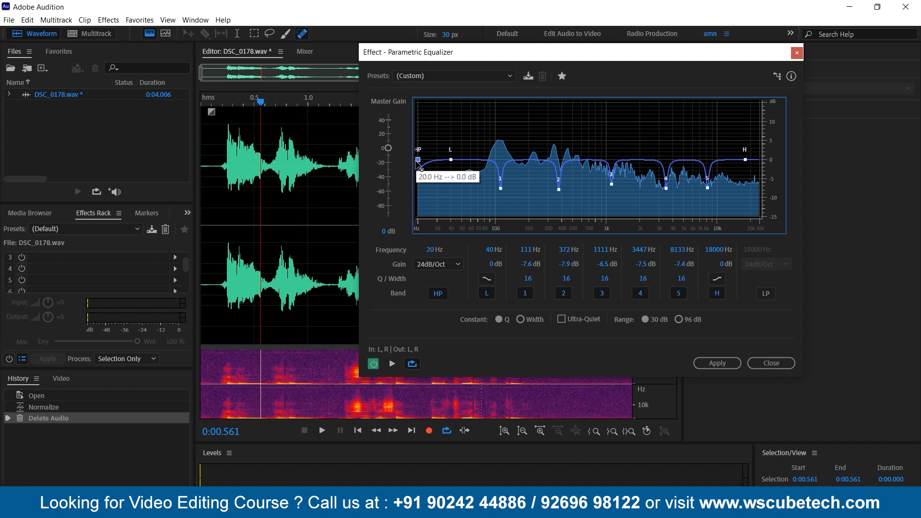
pyautogui.press('space')
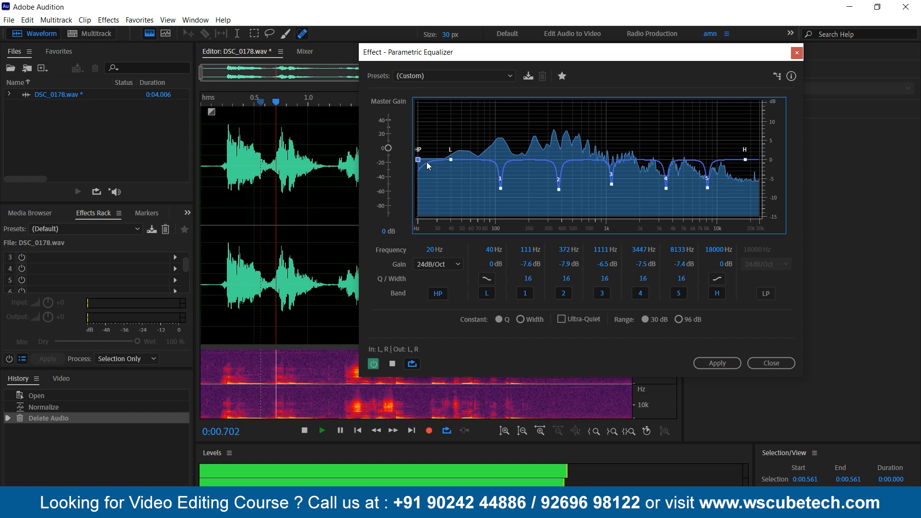
pyautogui.moveTo(418, 160); pyautogui.dragTo(508, 161)
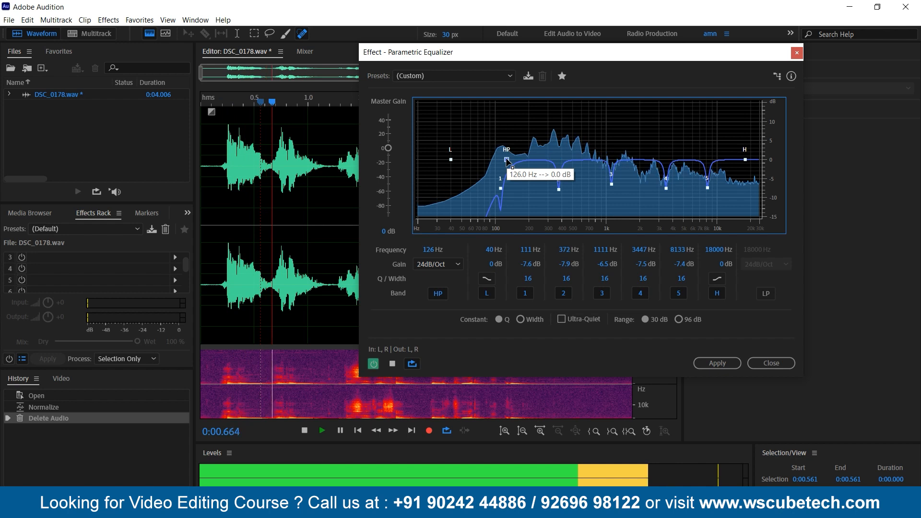
pyautogui.press('space')
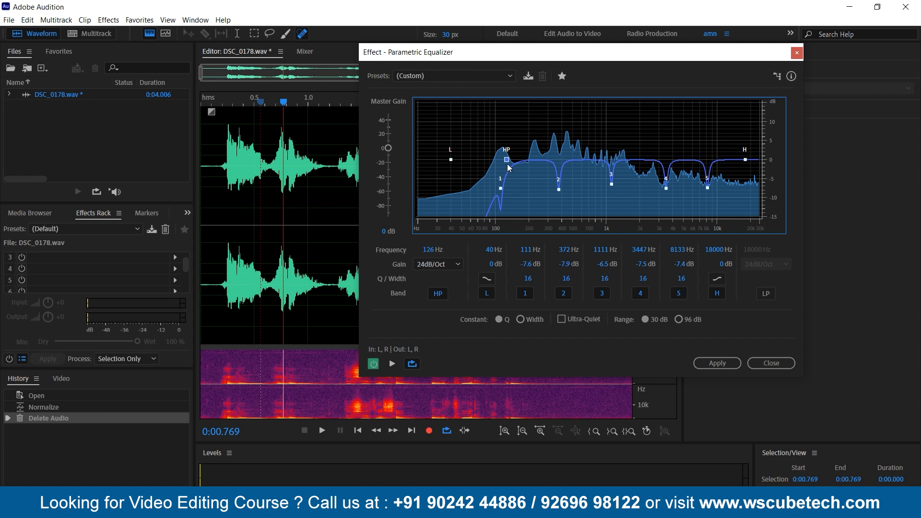
pyautogui.moveTo(507, 164); pyautogui.dragTo(509, 165)
pyautogui.click(705, 363)
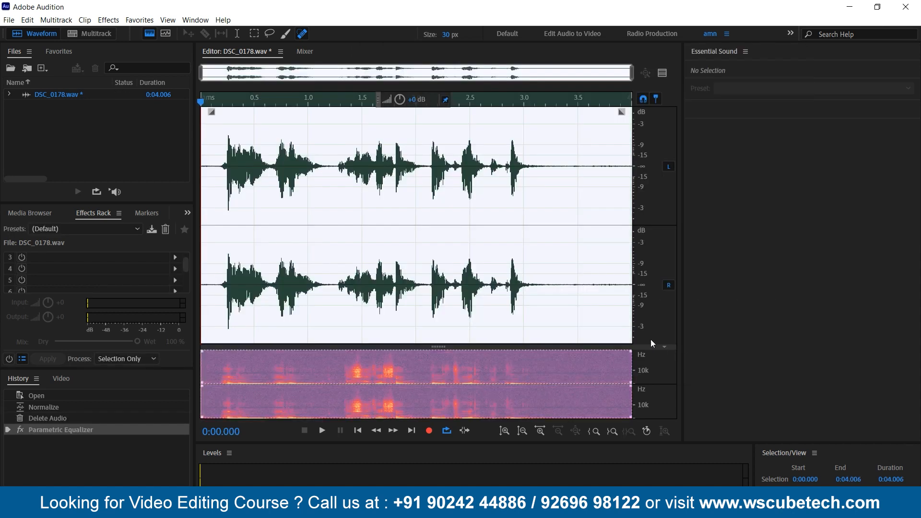
# Play back the equalized recording from near its start
pyautogui.click(212, 160)
pyautogui.press('space')
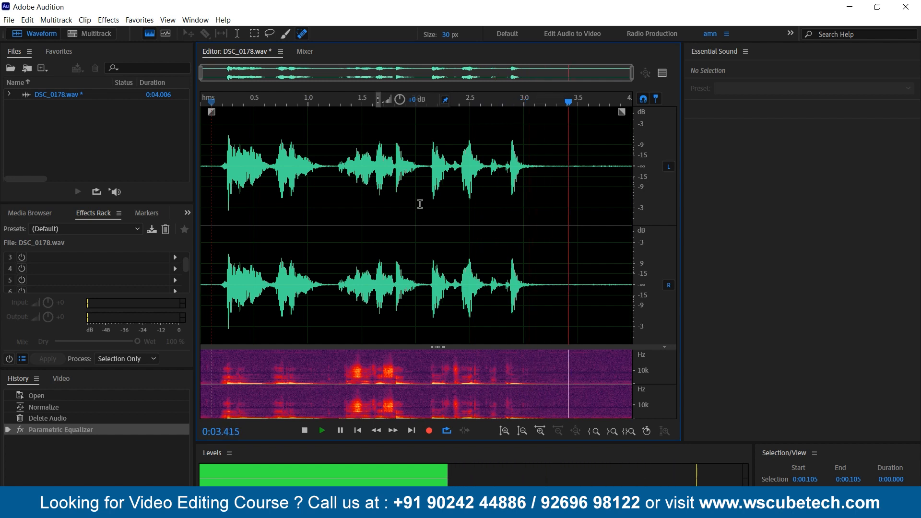
pyautogui.press('space')
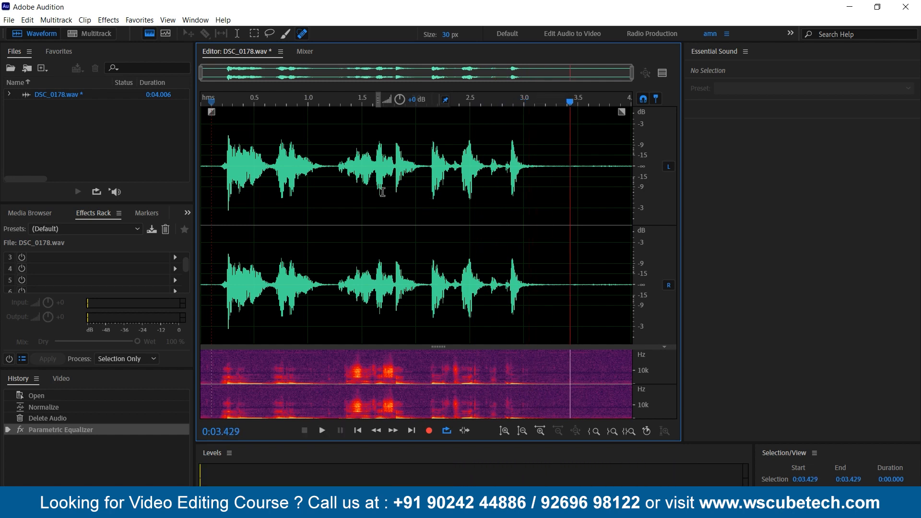
# Undo the Parametric Equalizer to hear the unprocessed recording, and redo it to hear the equalized version for comparison
pyautogui.hotkey('ctrl', 'z')
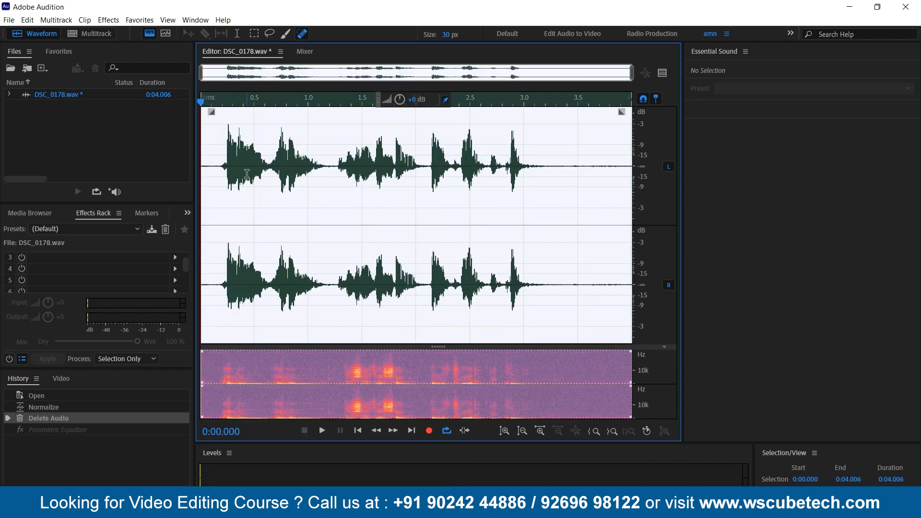
pyautogui.click(245, 174)
pyautogui.press('space')
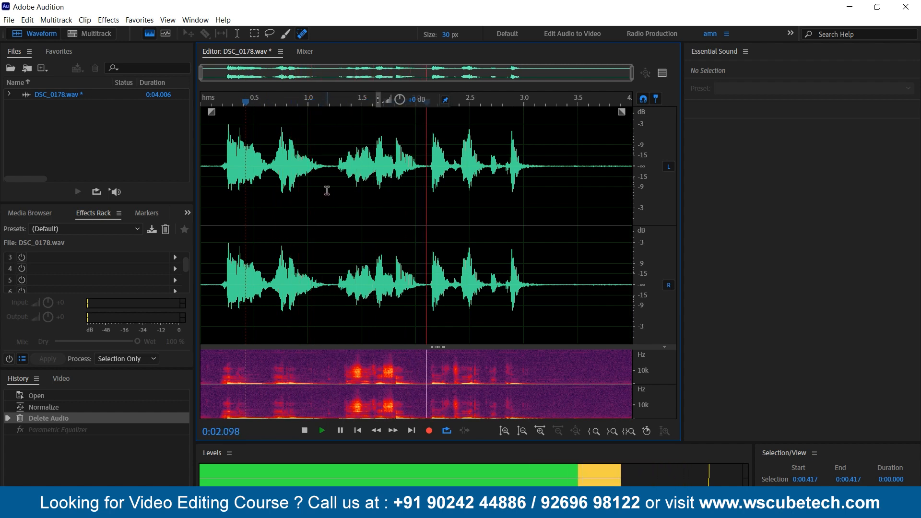
pyautogui.press('space')
pyautogui.hotkey('ctrl', 'shift', 'z')
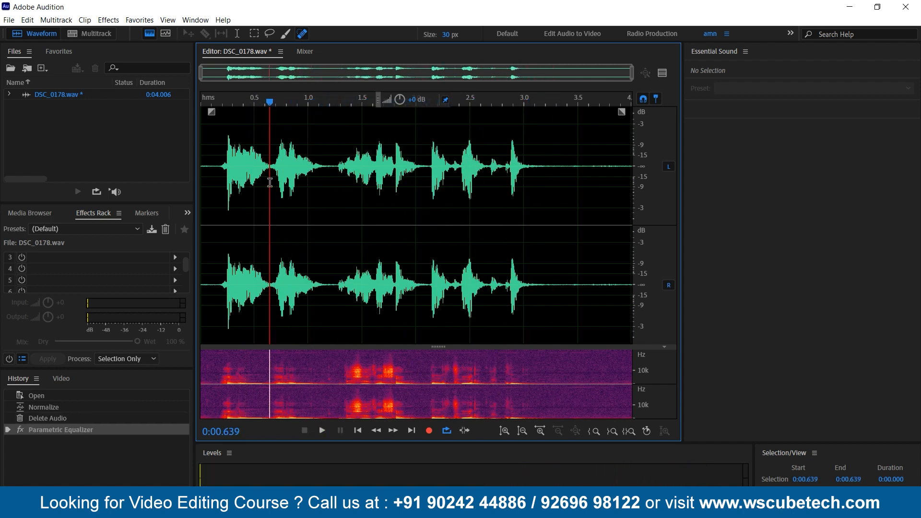
pyautogui.press('space')
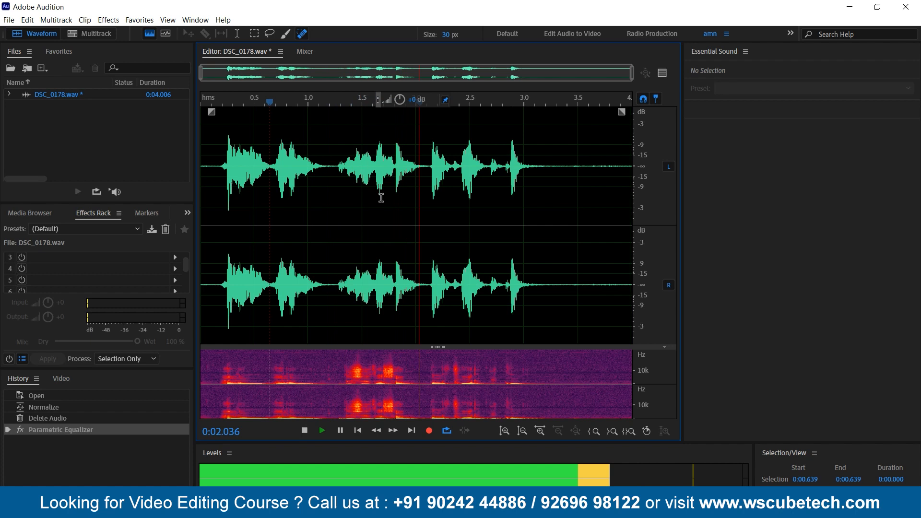
pyautogui.press('space')
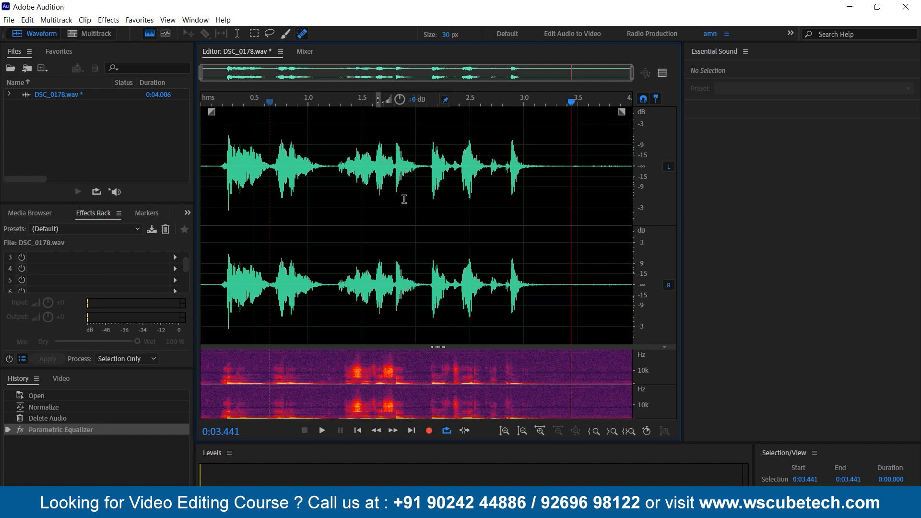
# Move the playhead near the start of the recording and open the DeReverb effect
pyautogui.click(210, 166)
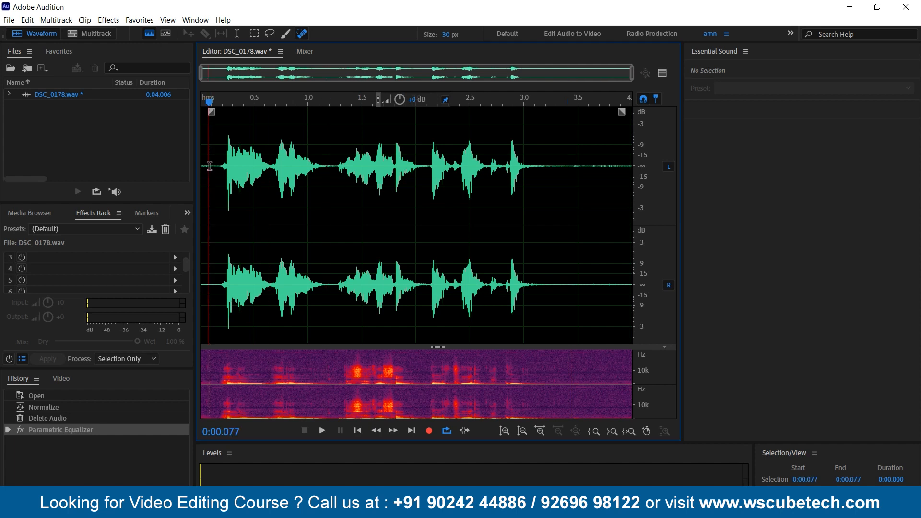
pyautogui.click(108, 20)
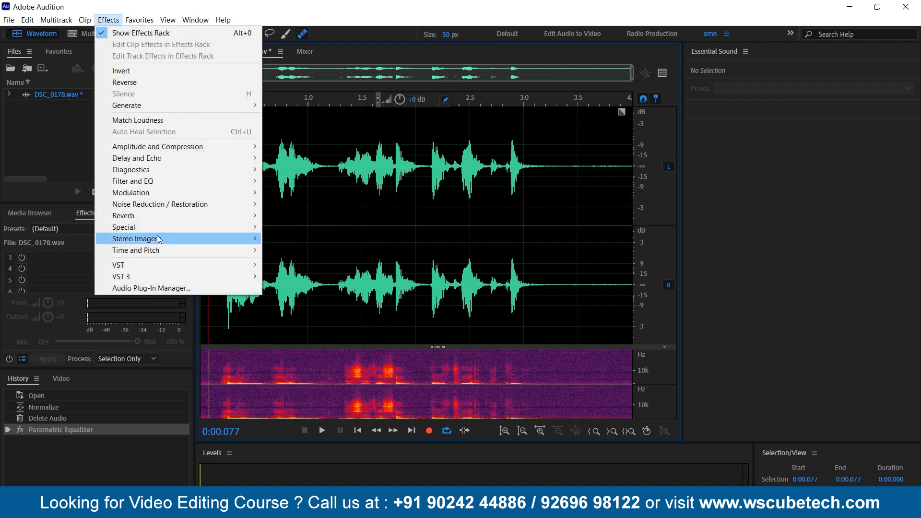
pyautogui.moveTo(172, 199)
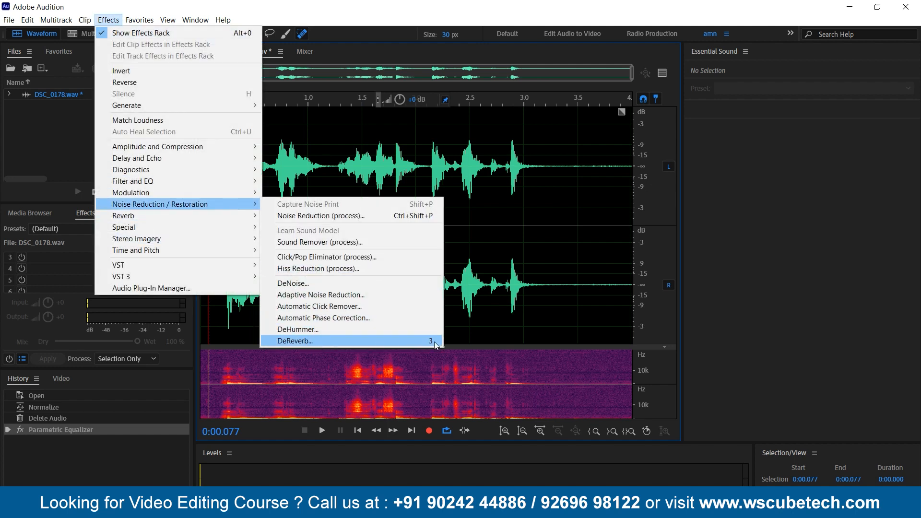
pyautogui.click(384, 342)
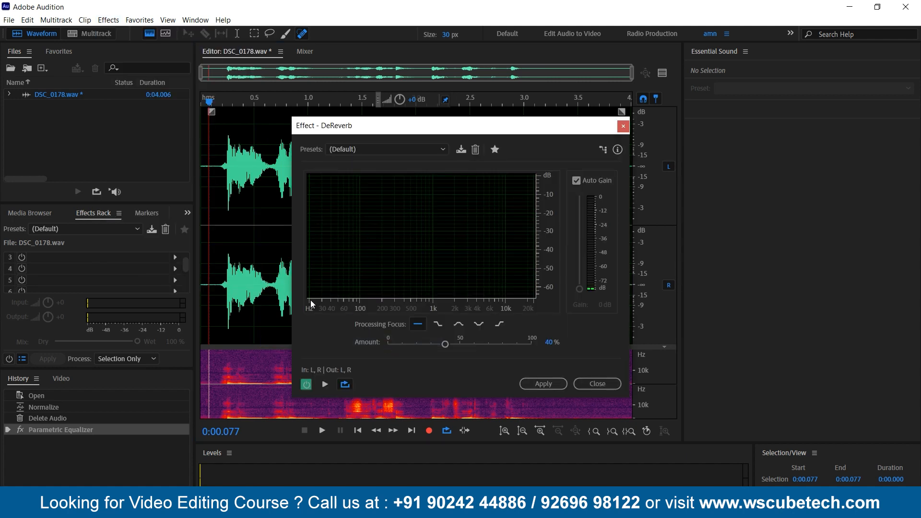
# Check the DeReverb presets, try a different processing amount, and restore the (Default) preset
pyautogui.click(368, 153)
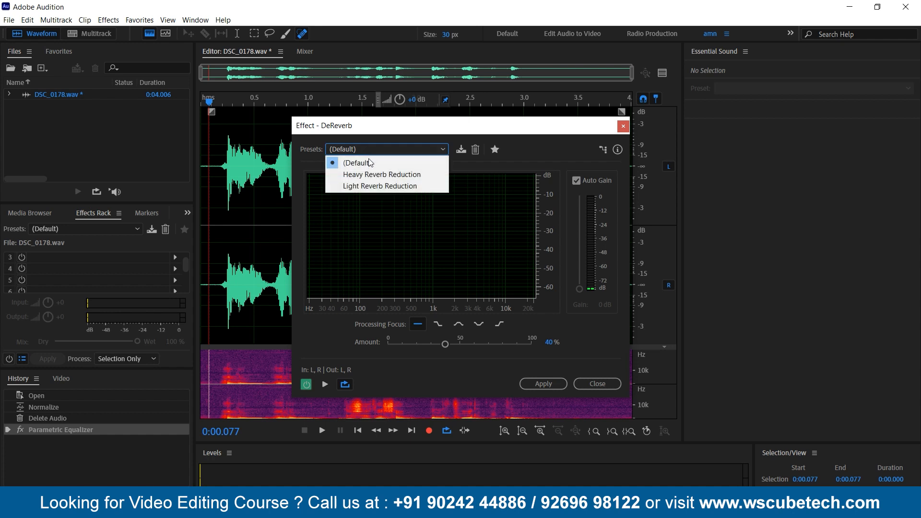
pyautogui.click(391, 137)
pyautogui.moveTo(445, 345); pyautogui.dragTo(426, 353)
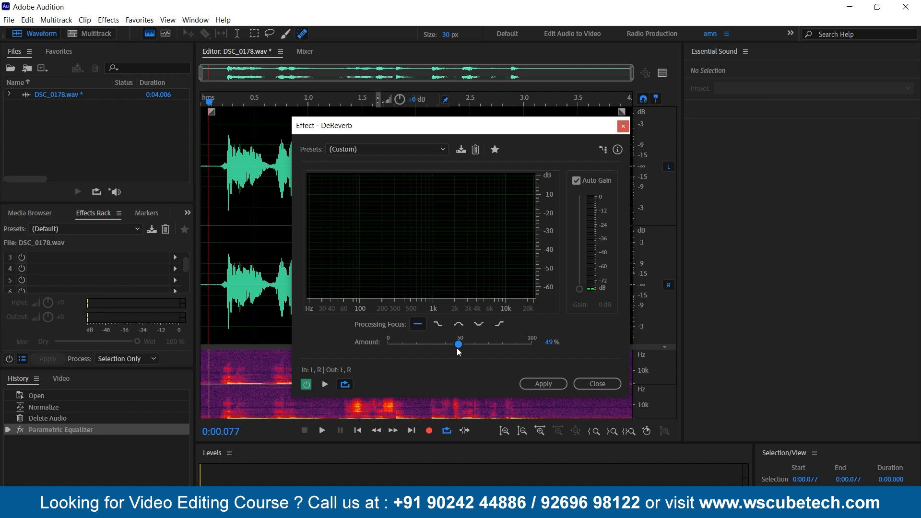
pyautogui.click(406, 143)
pyautogui.click(390, 160)
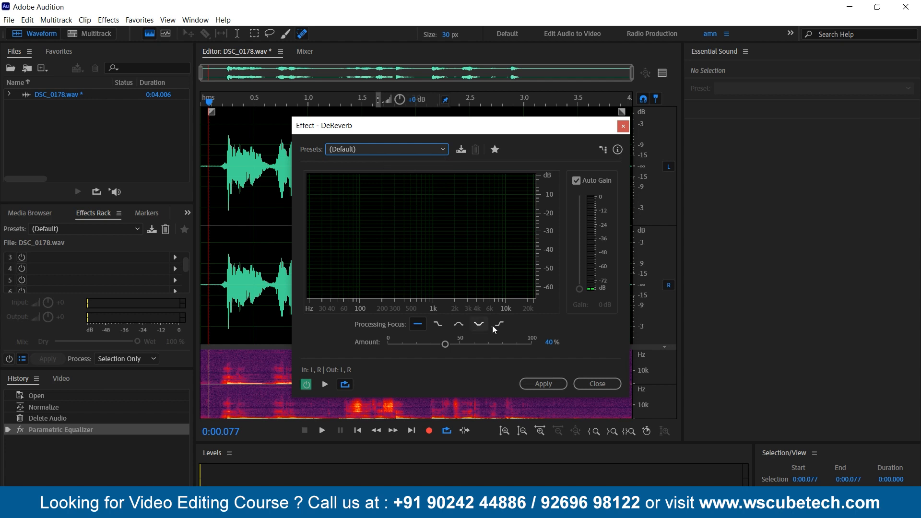
# Preview DeReverb while varying its amount between 0% and 81%, settle on 70%, and apply it to the recording
pyautogui.moveTo(452, 346); pyautogui.dragTo(390, 347)
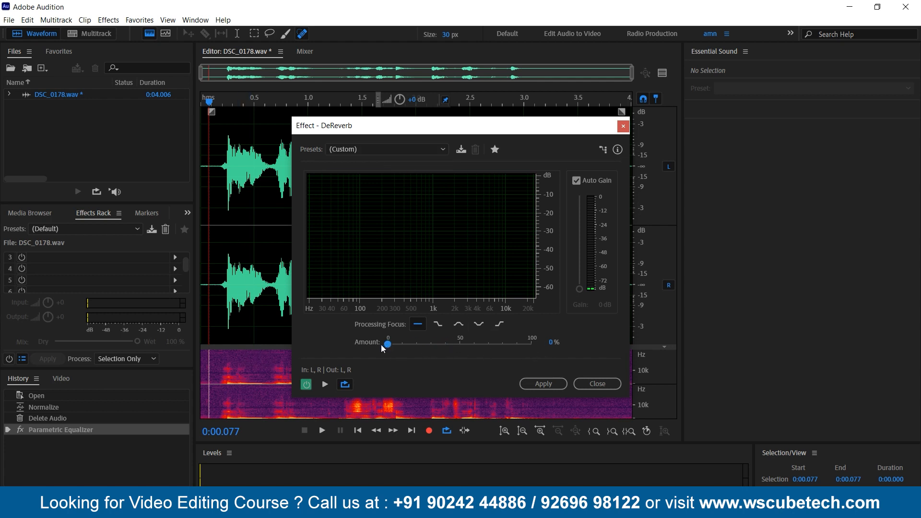
pyautogui.click(325, 384)
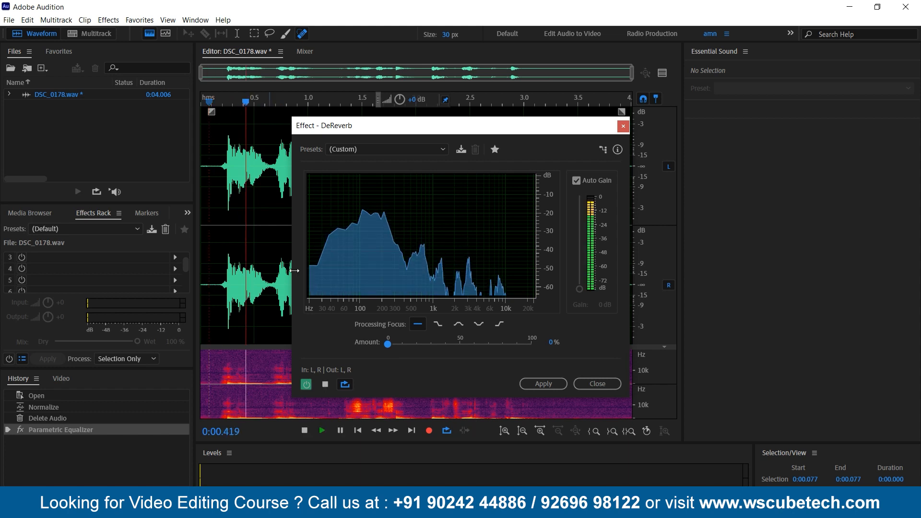
pyautogui.moveTo(388, 344); pyautogui.dragTo(507, 349)
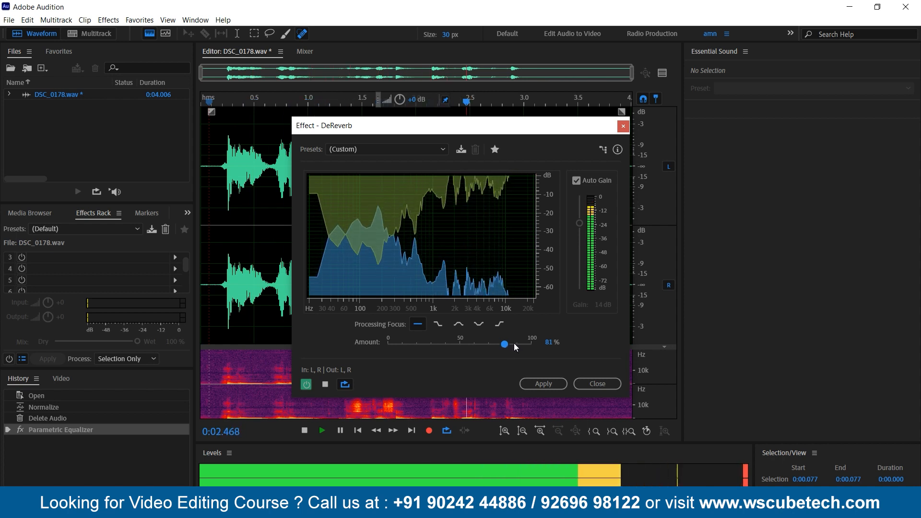
pyautogui.moveTo(505, 345); pyautogui.dragTo(490, 344)
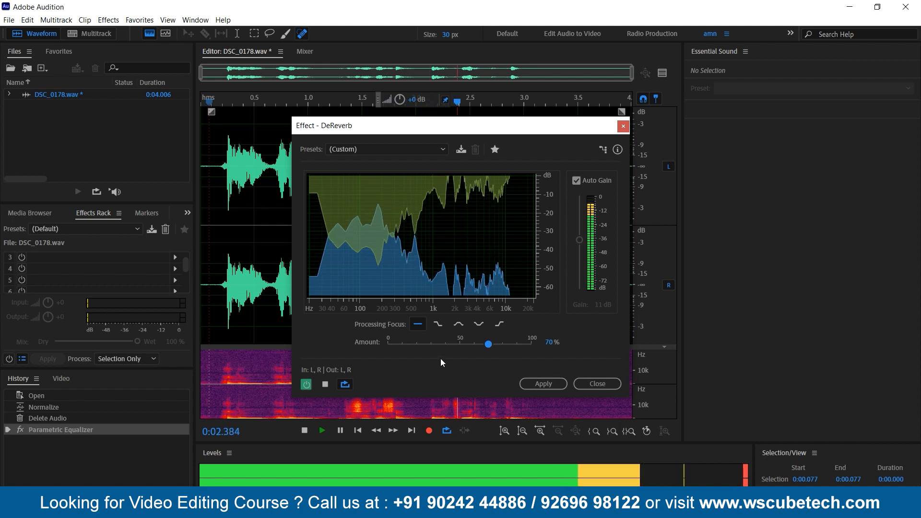
pyautogui.press('space')
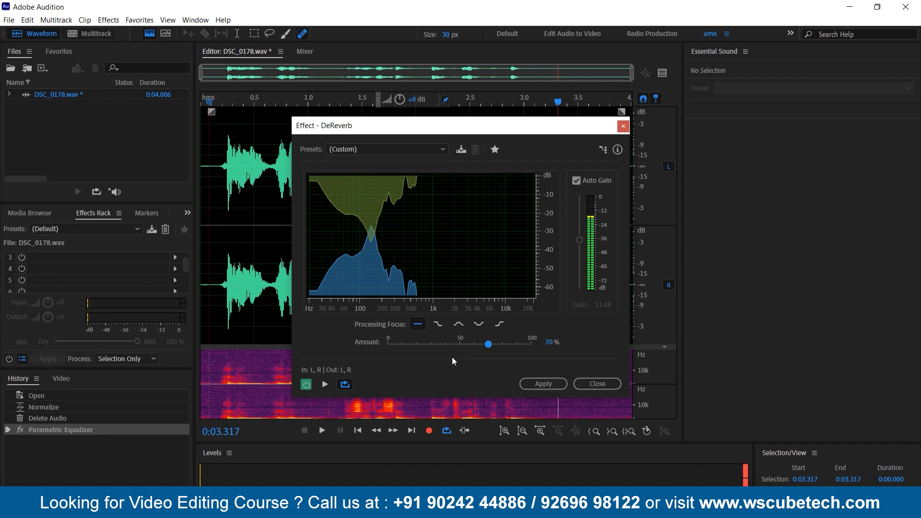
pyautogui.click(549, 387)
# Play back the dereverbed recording from near its start
pyautogui.click(220, 173)
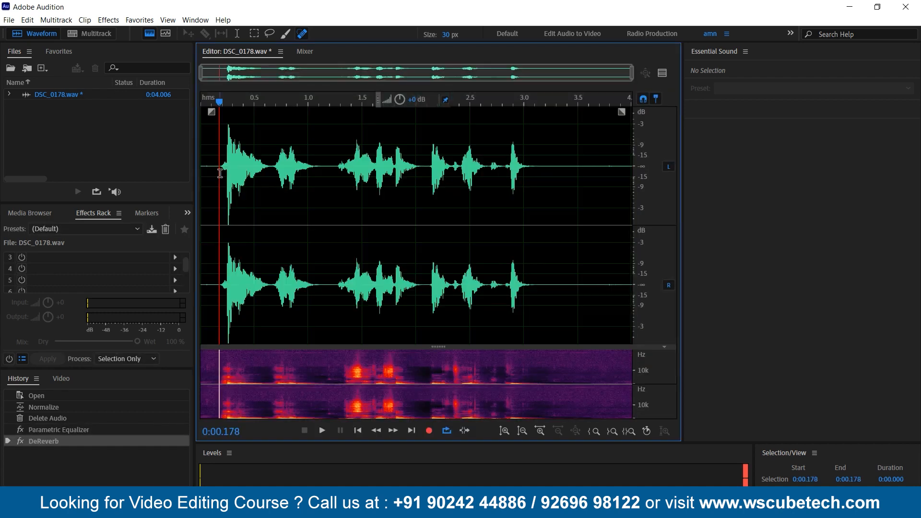
pyautogui.press('space')
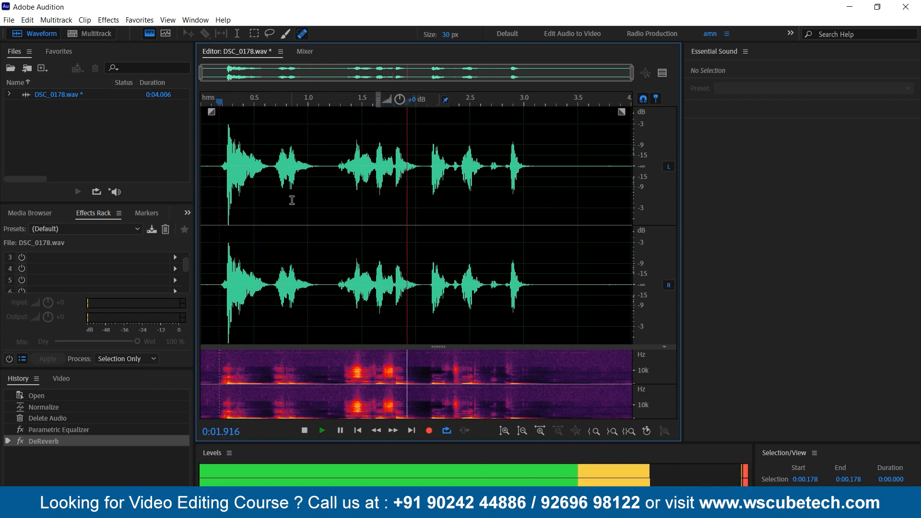
pyautogui.click(210, 210)
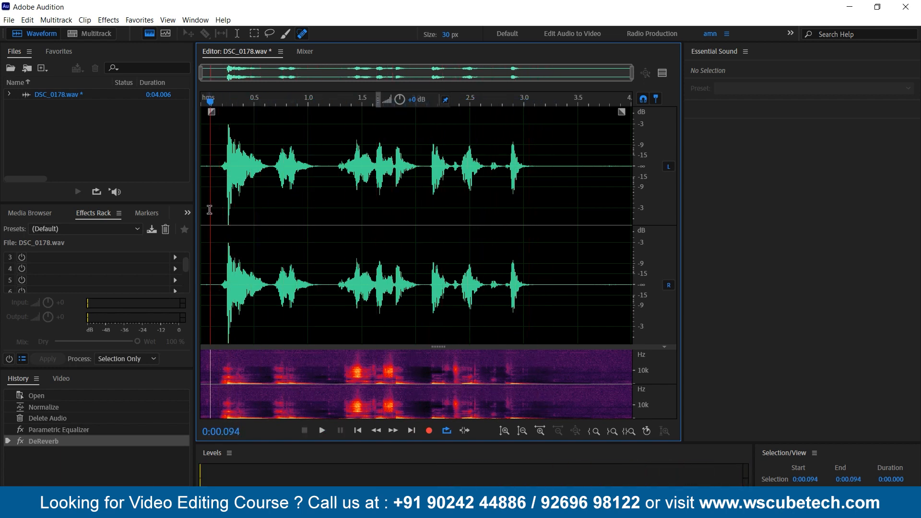
# Revert to the Delete Audio history state and listen, and return to the DeReverb state and play it for comparison
pyautogui.click(147, 419)
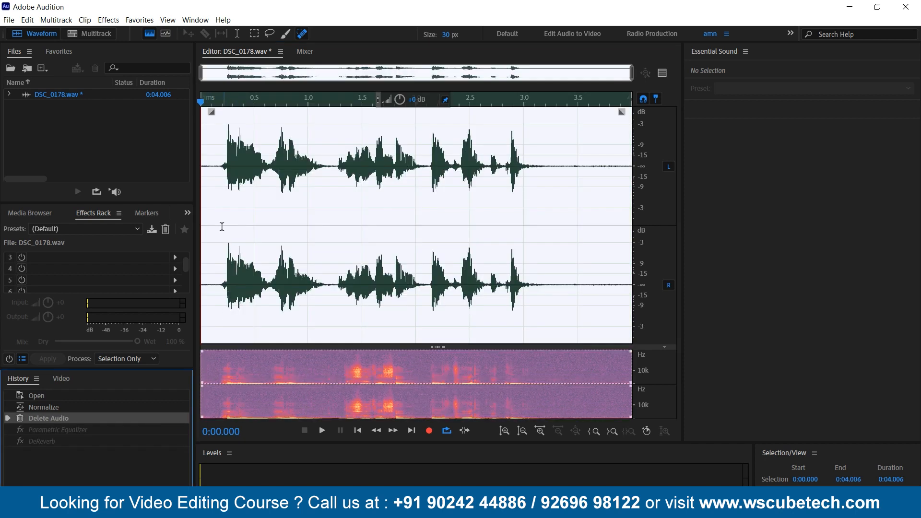
pyautogui.click(213, 210)
pyautogui.press('space')
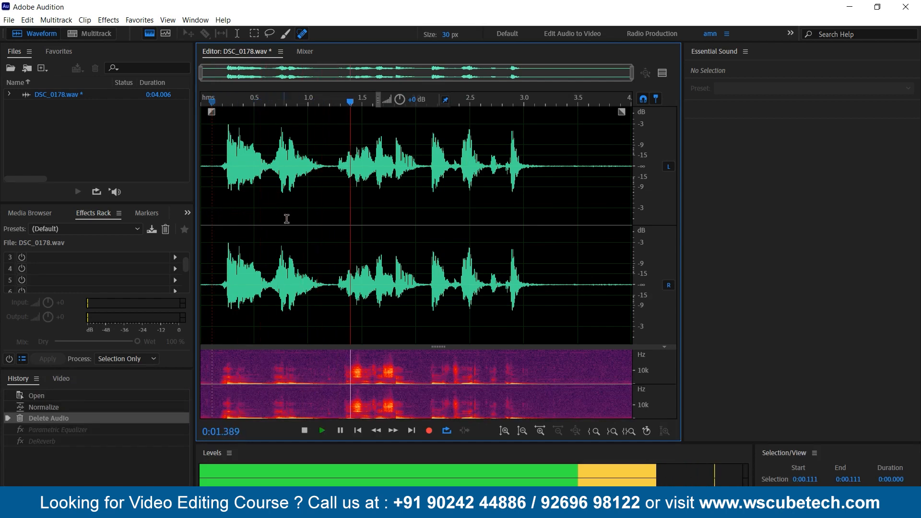
pyautogui.click(210, 201)
pyautogui.click(102, 442)
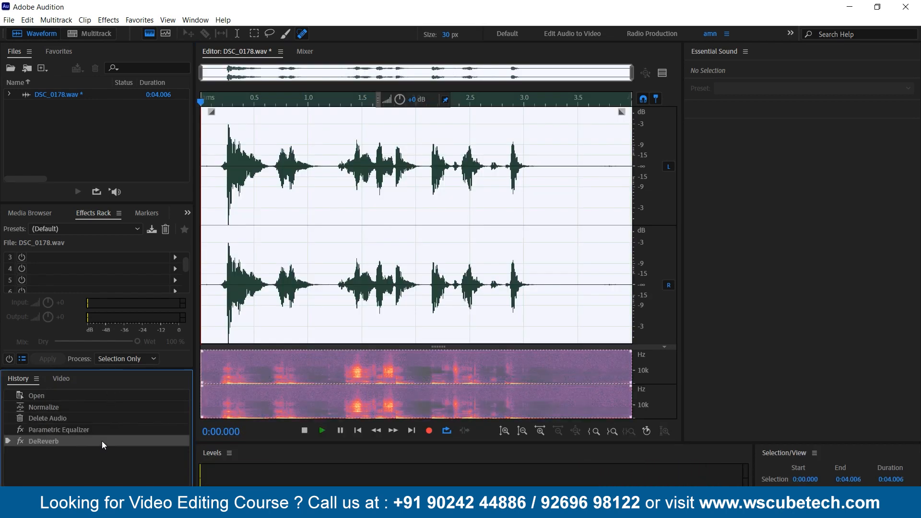
pyautogui.press('space')
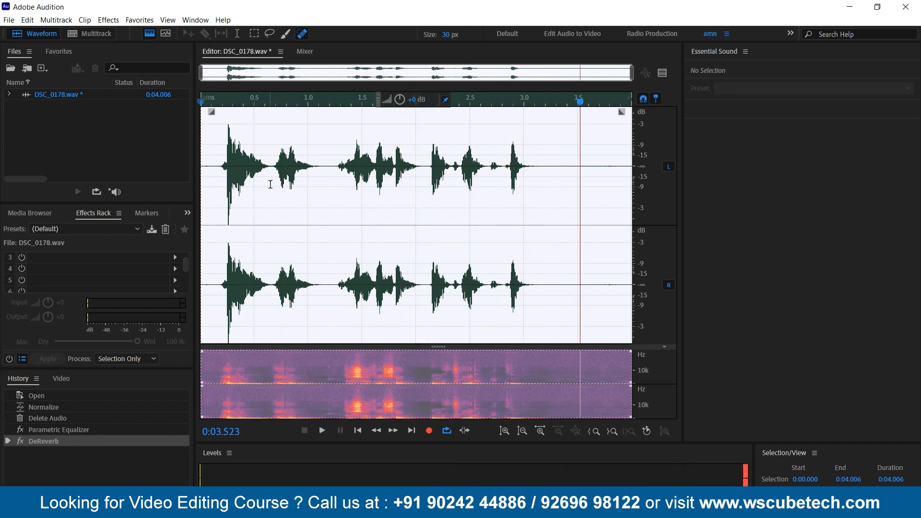
pyautogui.click(270, 184)
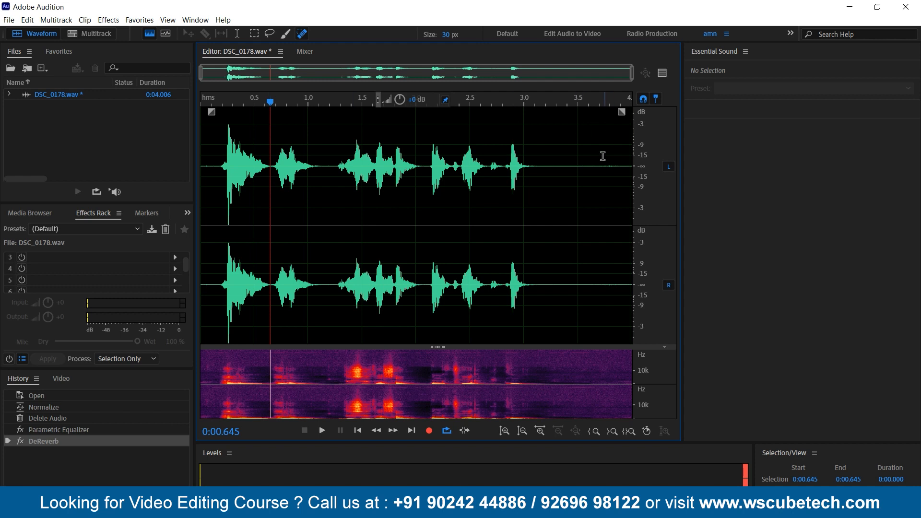
# Silence the short stretch after the last word, from 0:03.076 to 0:03.238, and clear the selection
pyautogui.moveTo(531, 185); pyautogui.dragTo(550, 185)
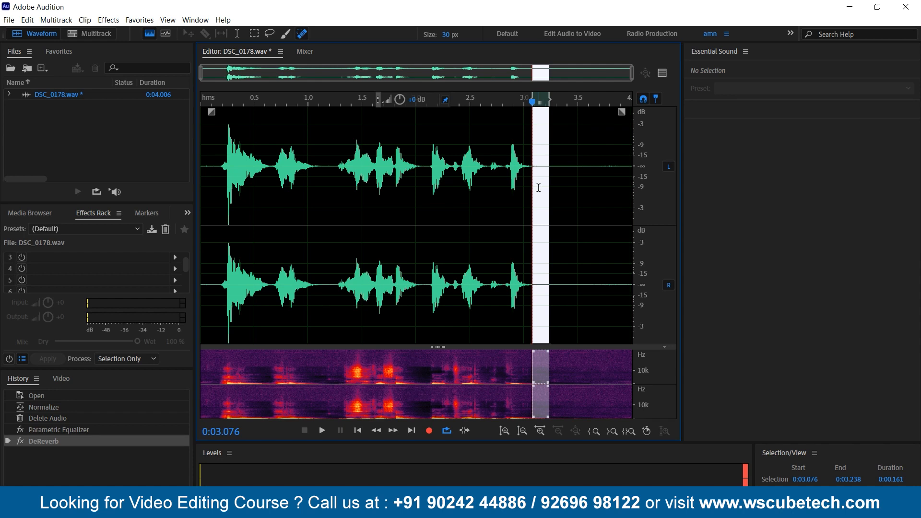
pyautogui.press('Delete')
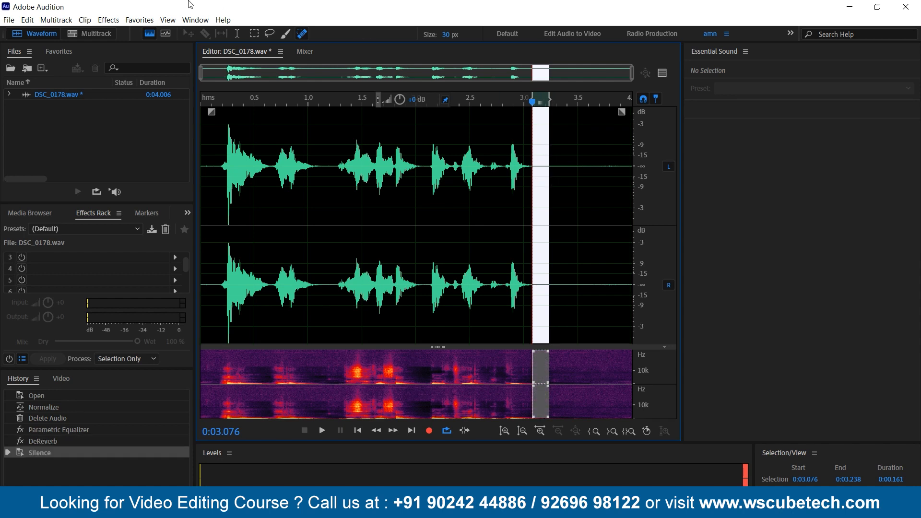
pyautogui.click(108, 20)
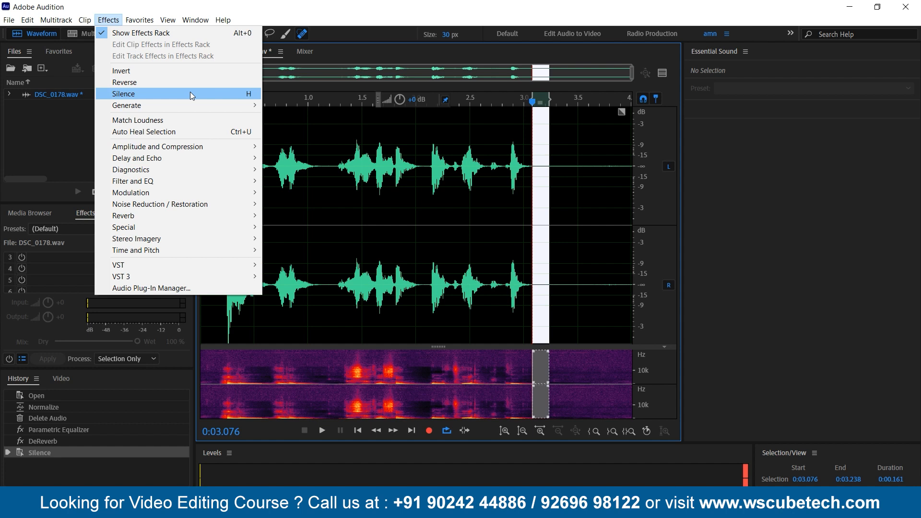
pyautogui.click(519, 189)
pyautogui.click(471, 187)
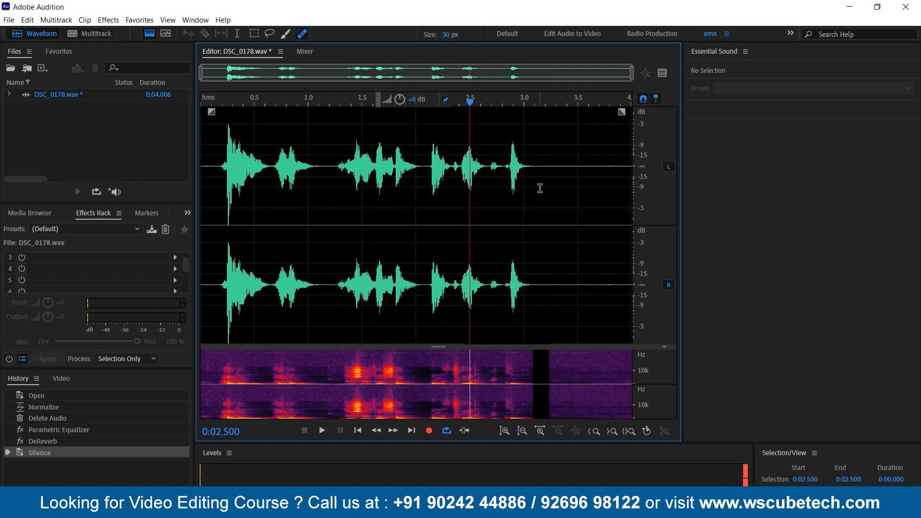
pyautogui.moveTo(540, 190); pyautogui.dragTo(703, 212)
pyautogui.click(578, 198)
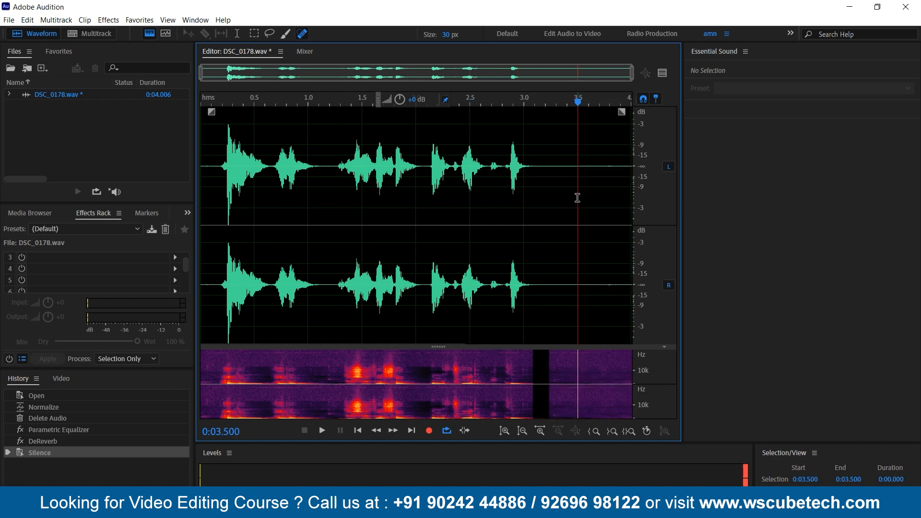